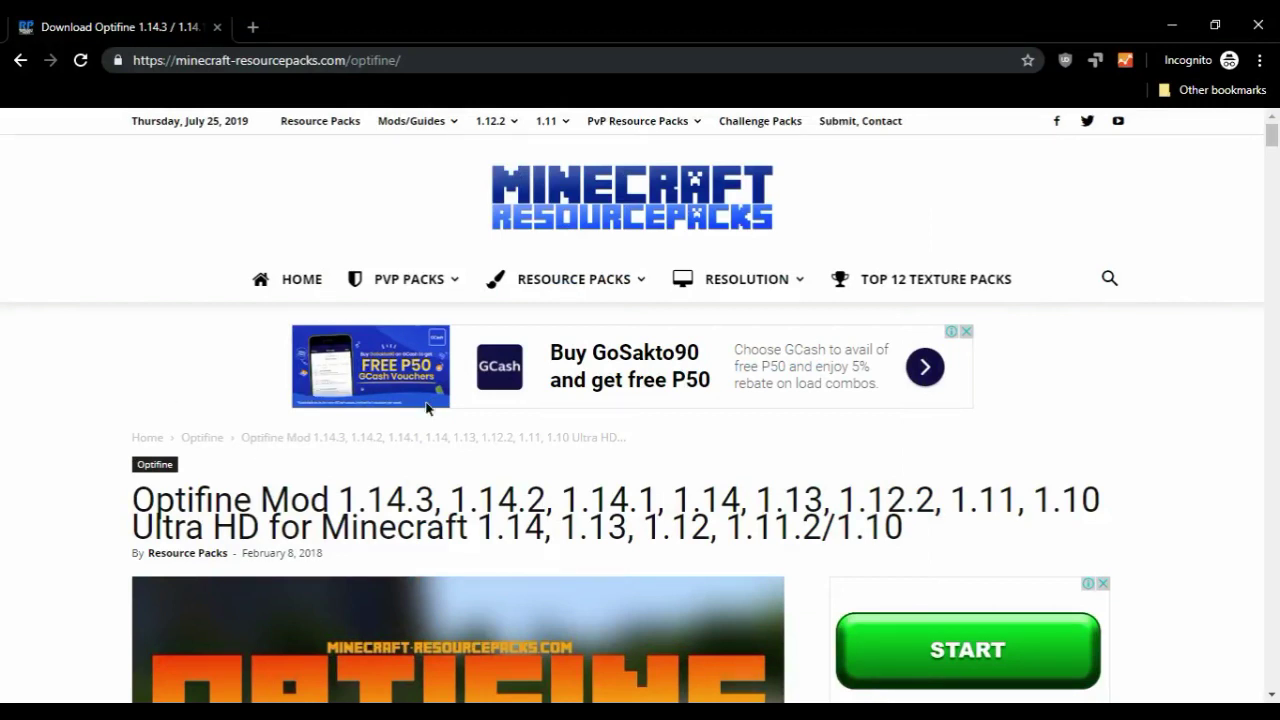
# Step: Reload the OptiFine downloads page and open 'Download OptiFine HD ULTRA 1.14.3 - OFFICIAL RELEASE' in a new tab
pyautogui.scroll(-1, 587, 422)
pyautogui.scroll(1, 587, 418)
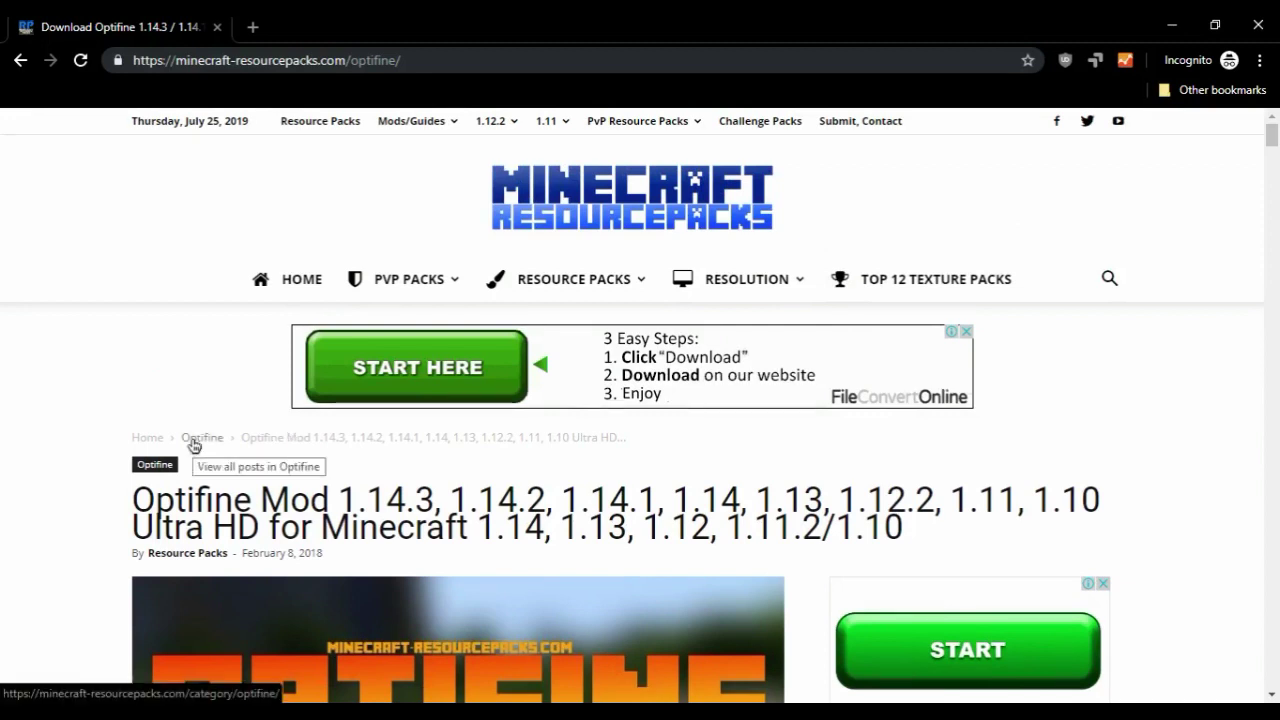
pyautogui.click(430, 50)
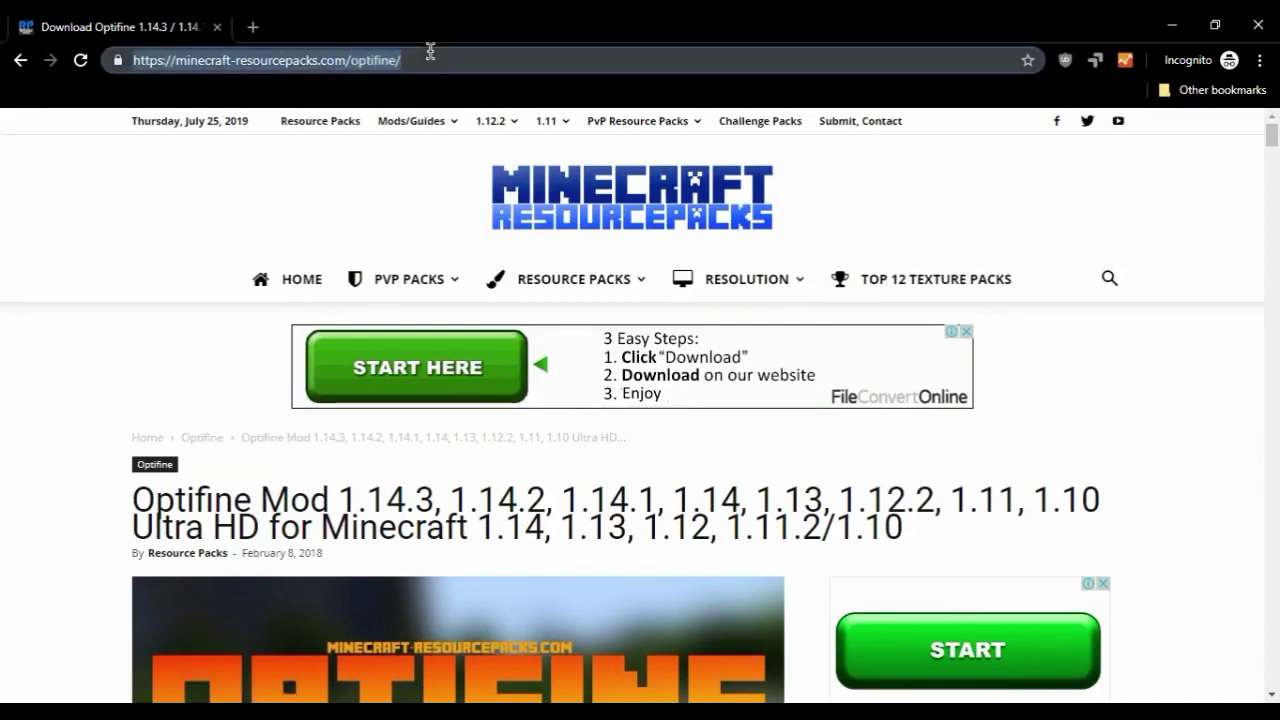
pyautogui.click(430, 51)
pyautogui.tripleClick(373, 55)
pyautogui.click(454, 60)
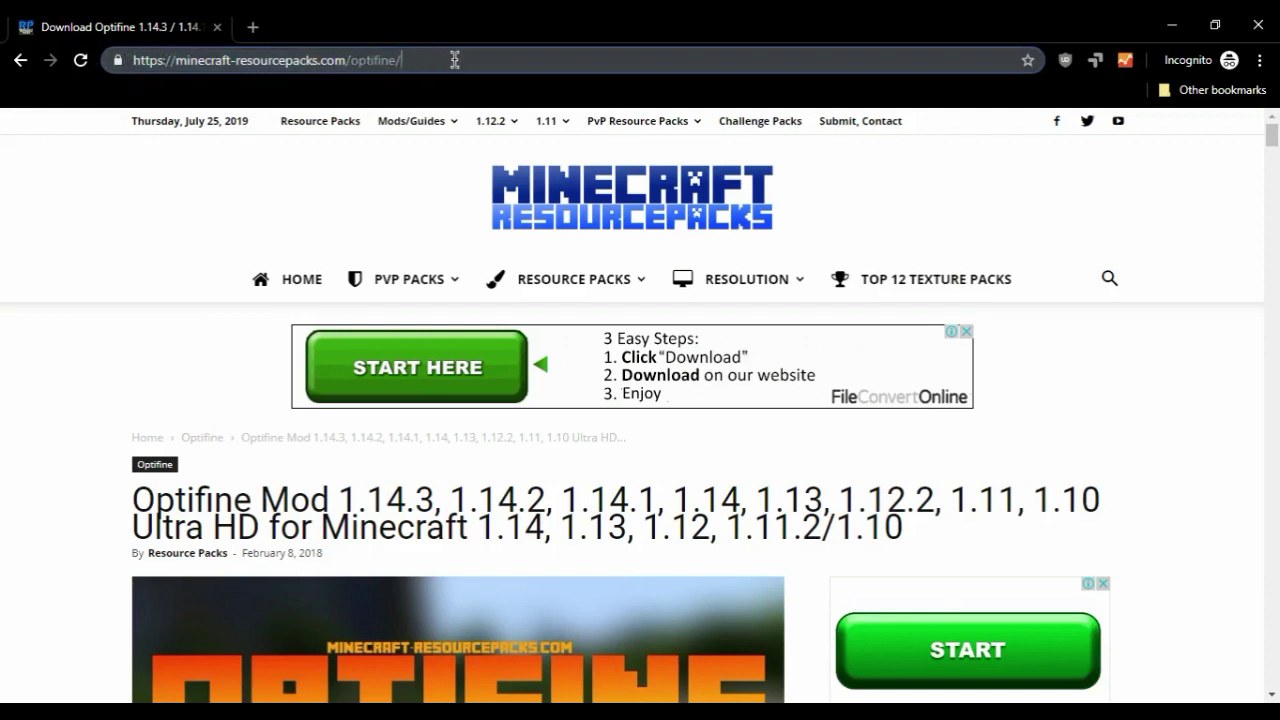
pyautogui.click(88, 62)
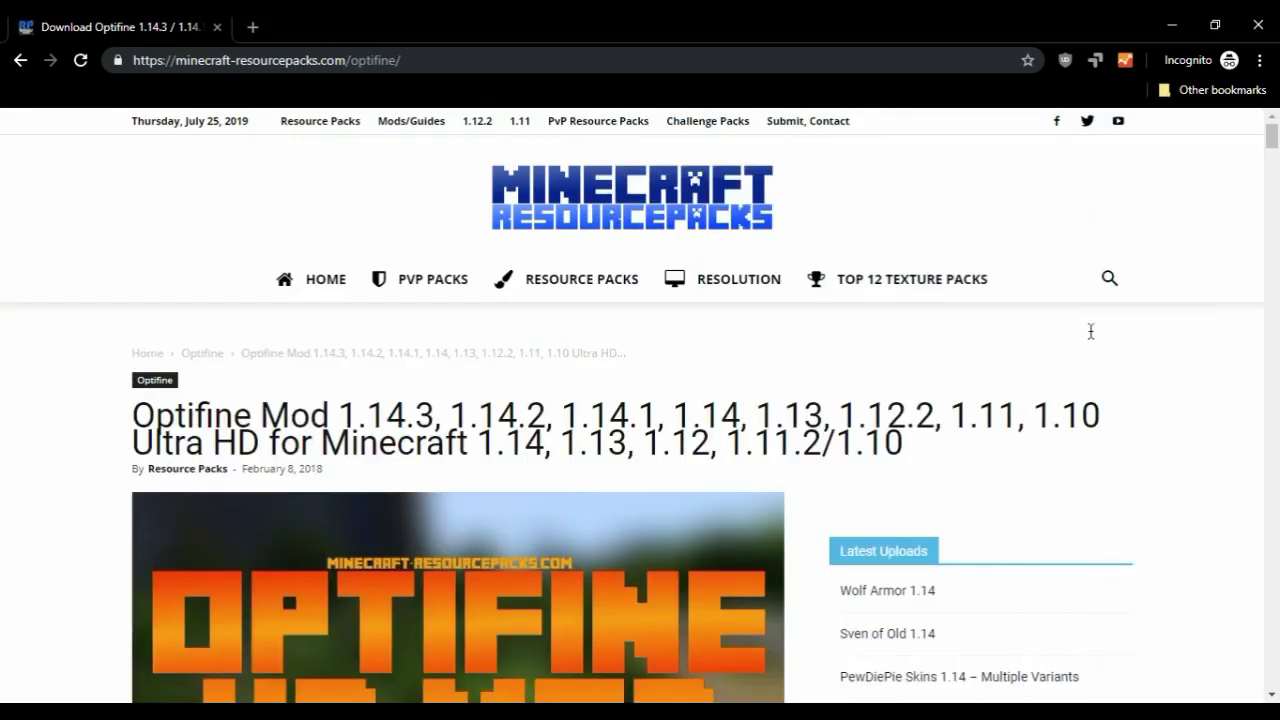
pyautogui.moveTo(1270, 140); pyautogui.dragTo(1207, 564)
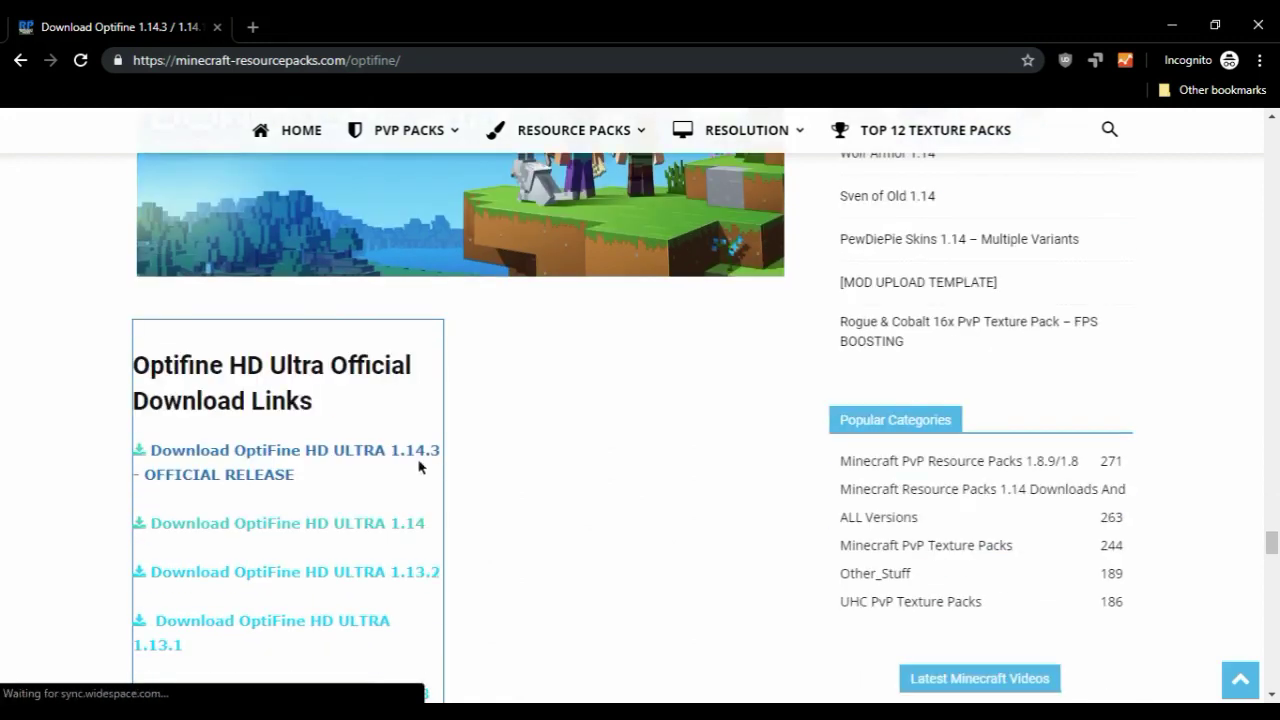
pyautogui.click(248, 462)
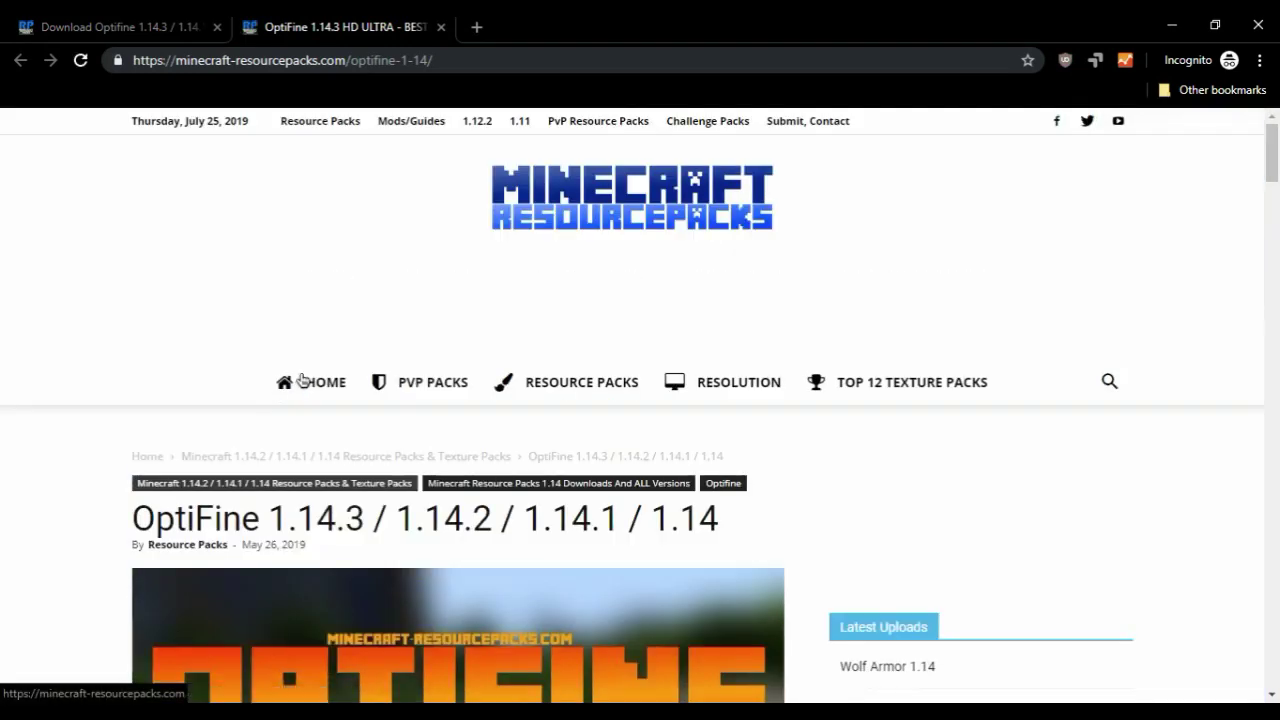
# Step: Open the 'OptiFine 1.14.3 Official Download' link from the download links section
pyautogui.scroll(-7, 896, 416)
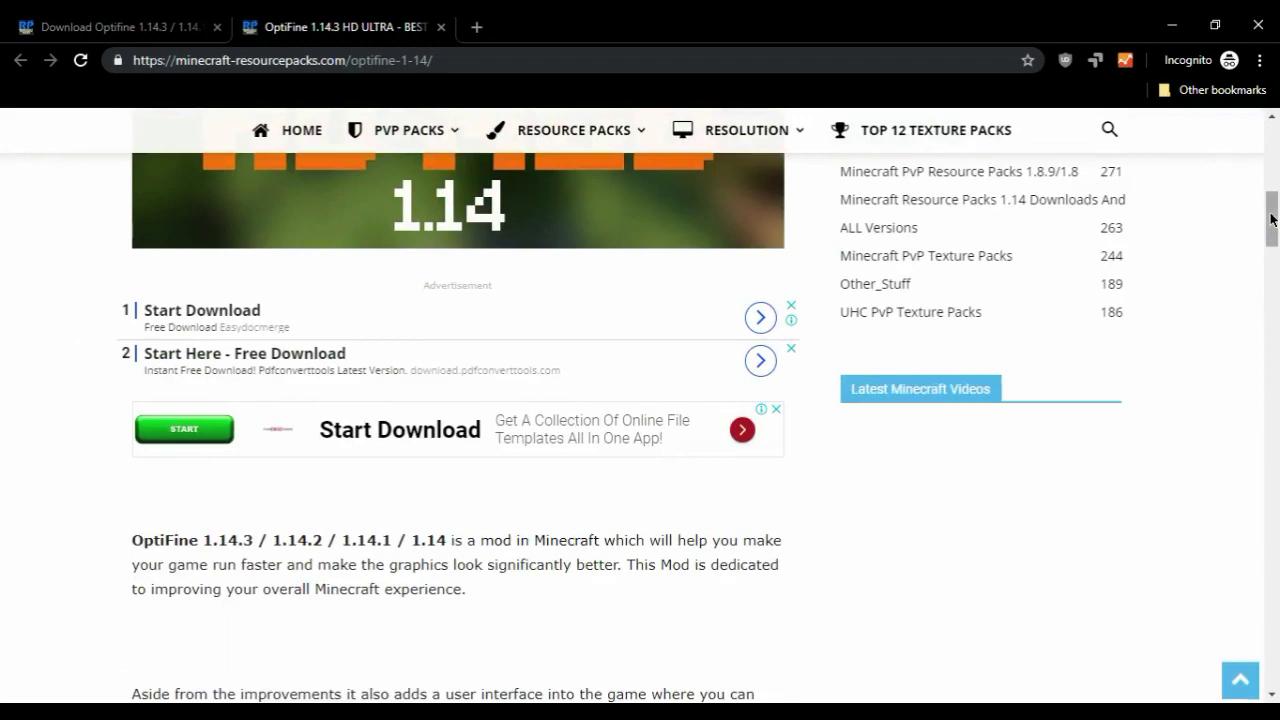
pyautogui.moveTo(1272, 219); pyautogui.dragTo(1239, 456)
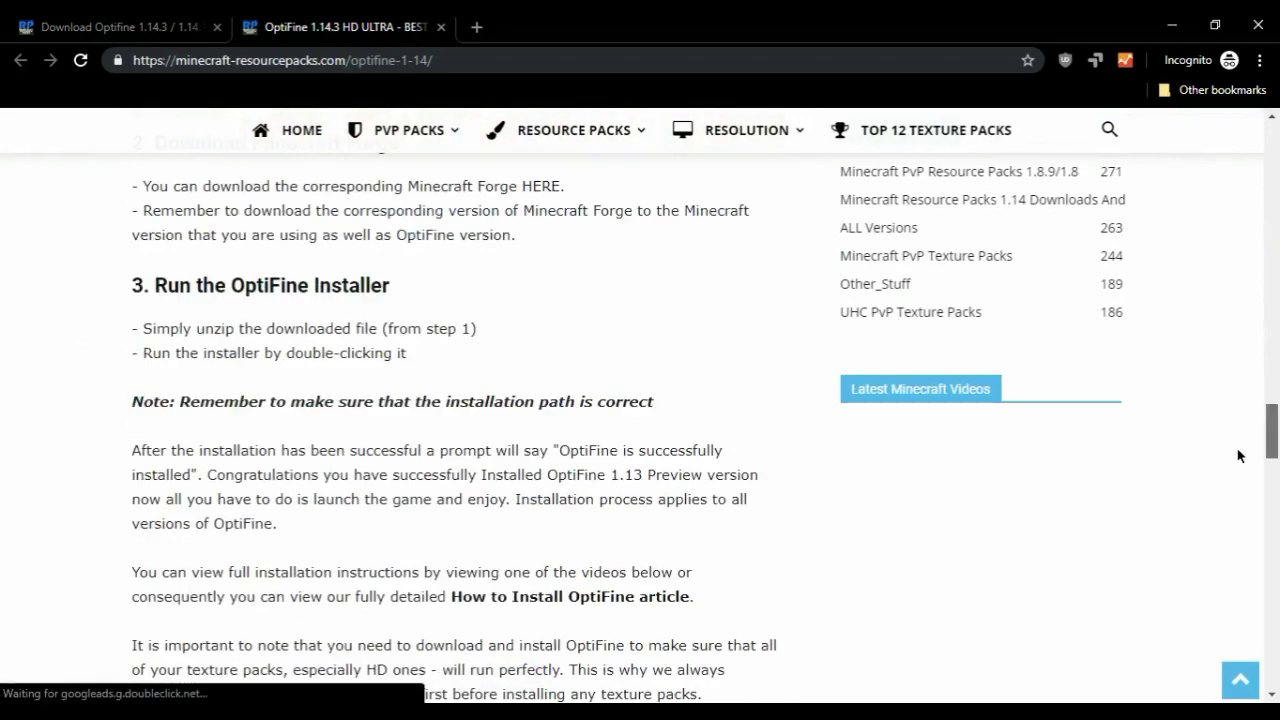
pyautogui.scroll(-5, 502, 493)
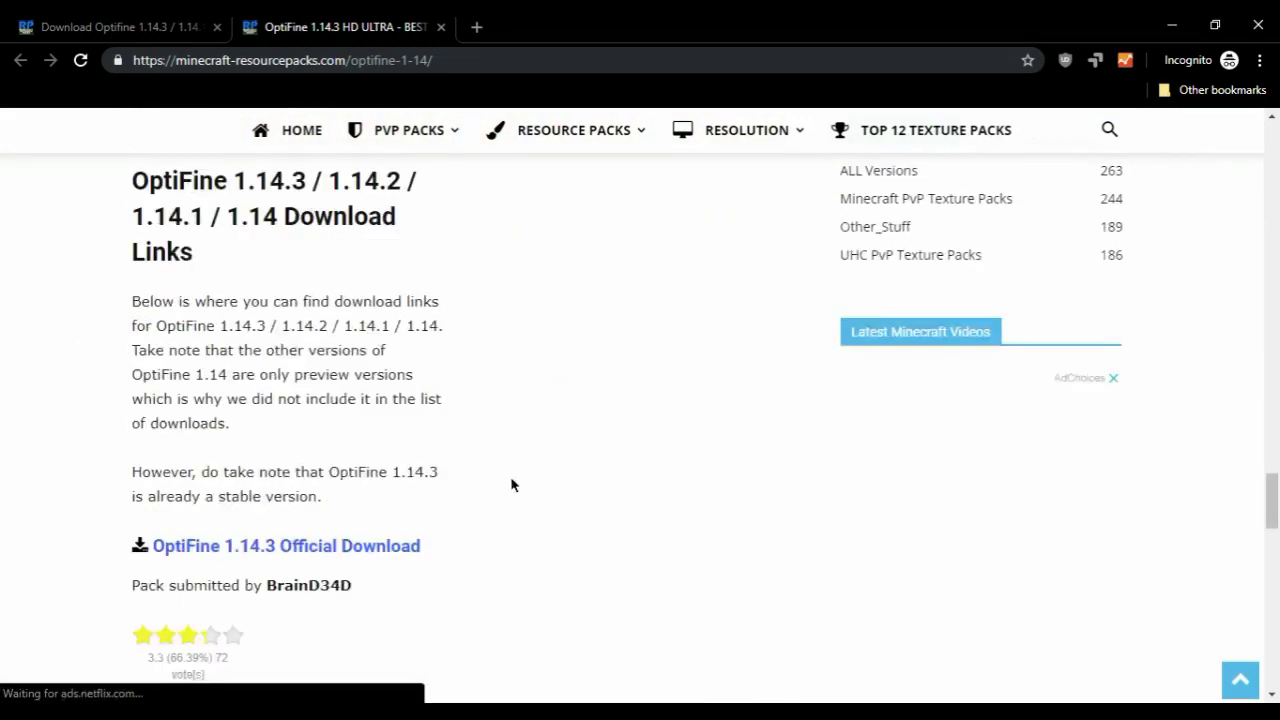
pyautogui.click(391, 546)
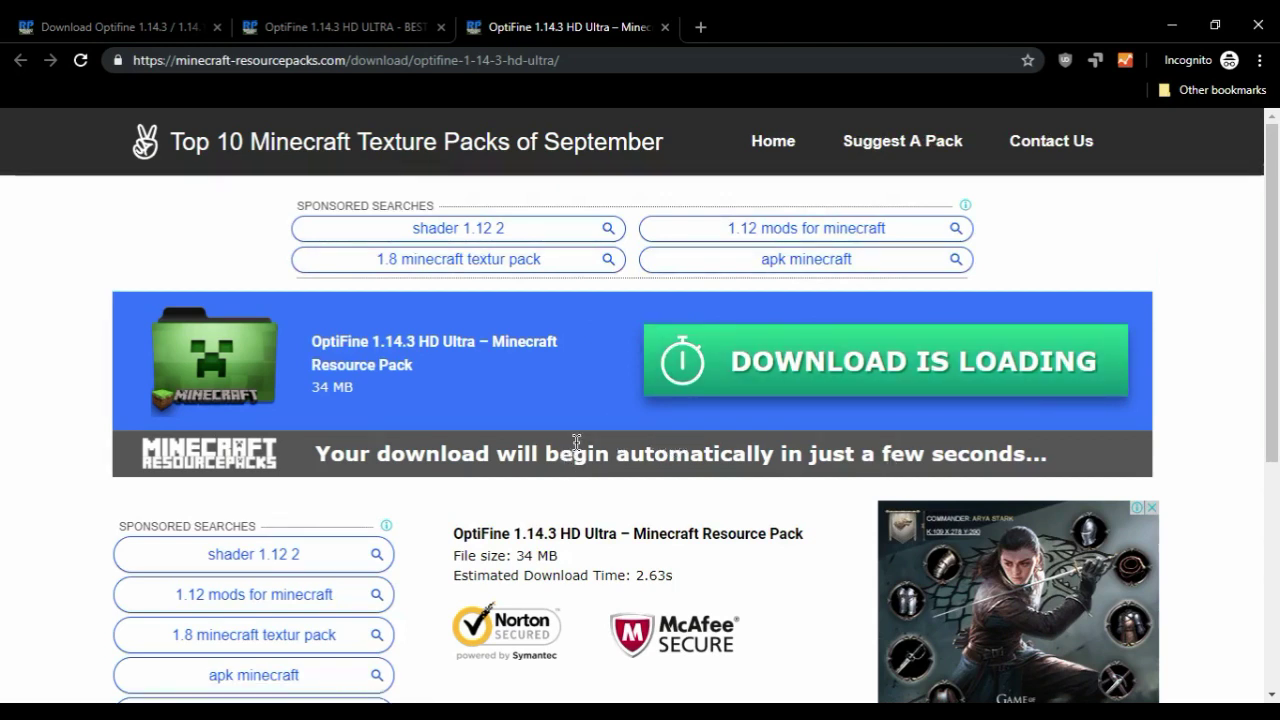
# Step: Save OptiFine_1.14.3_HD_U_F1.jar to the Desktop through the Save As dialog
pyautogui.scroll(-5, 577, 440)
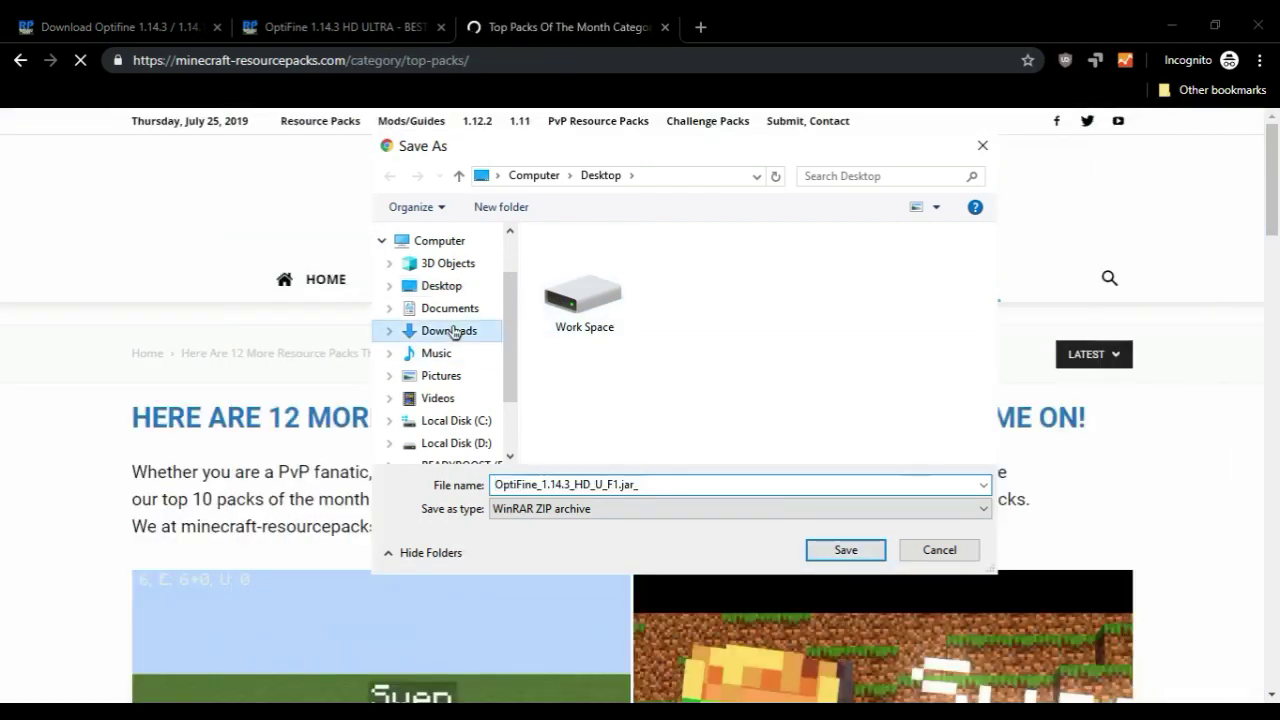
pyautogui.click(453, 331)
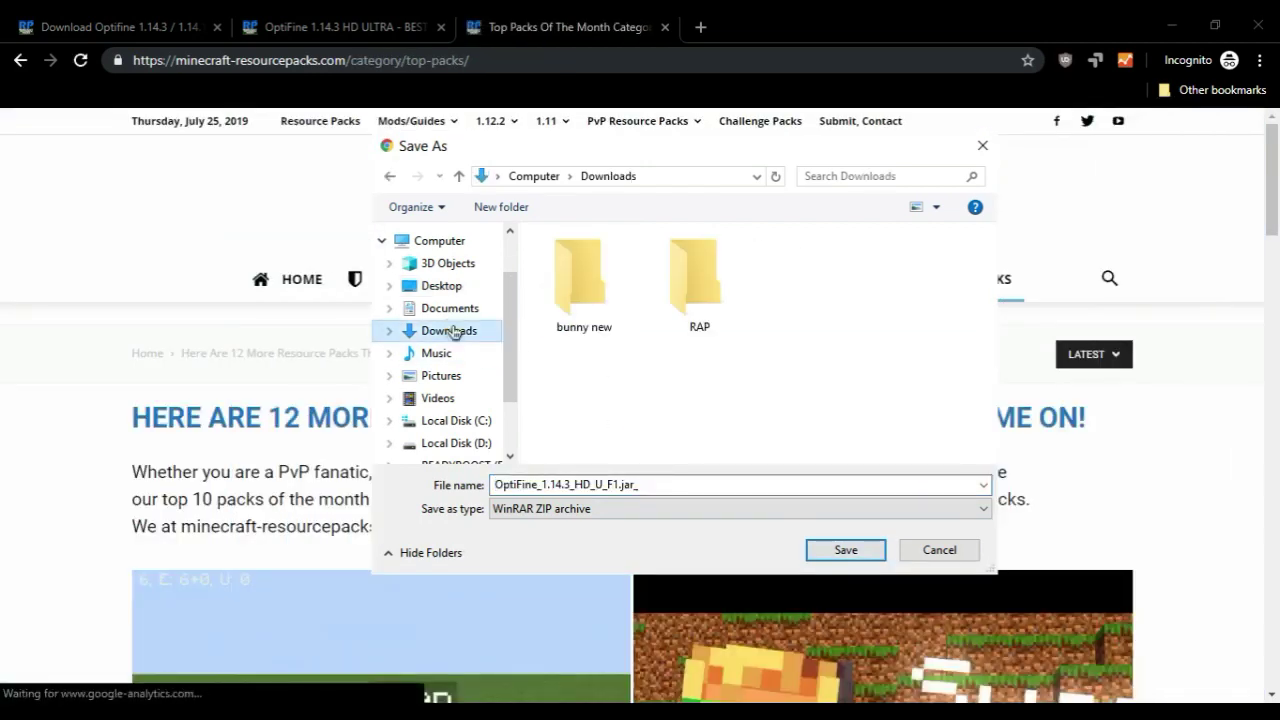
pyautogui.click(455, 291)
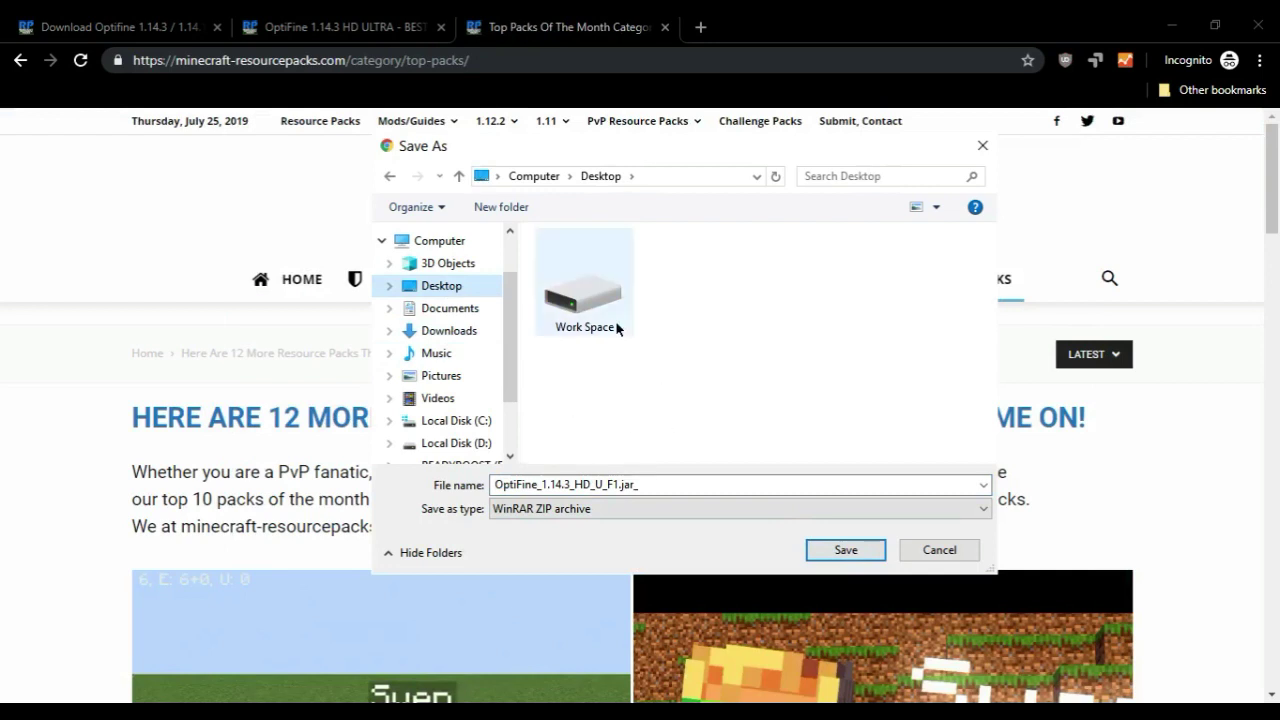
pyautogui.click(840, 549)
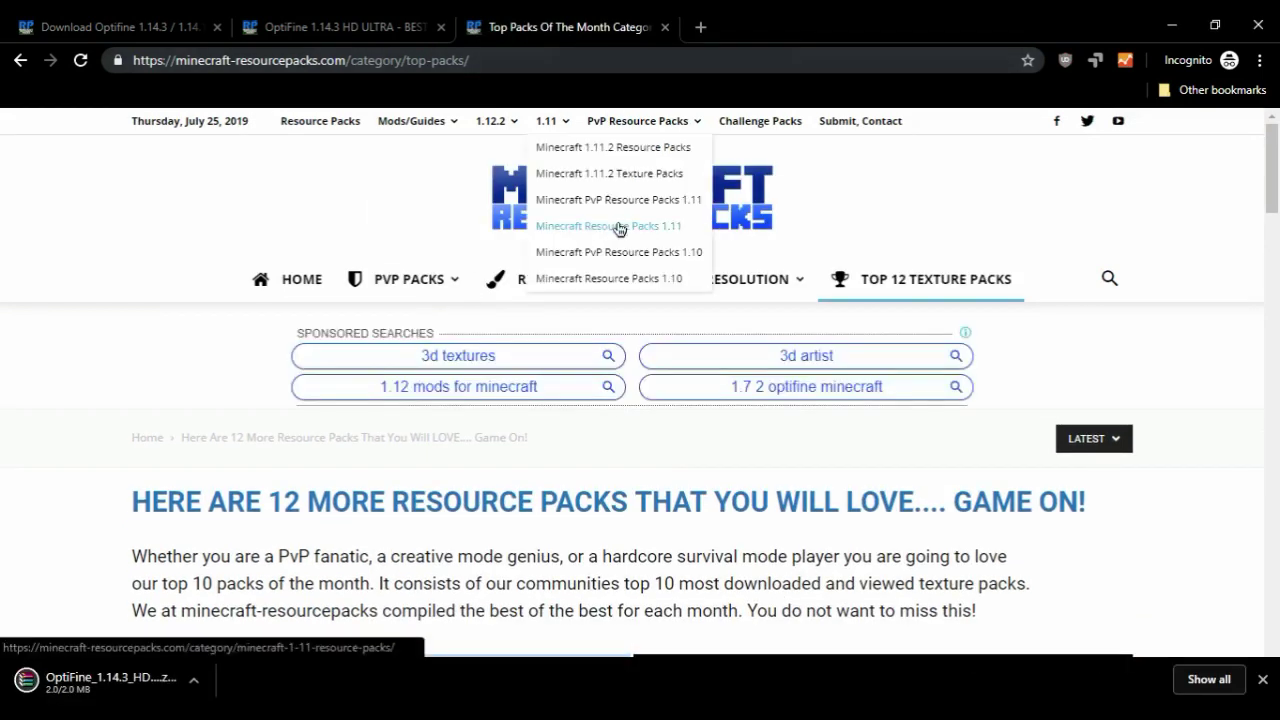
# Step: Scroll through the top resource packs page, then minimise Chrome to reveal the Minecraft Launcher
pyautogui.scroll(-2, 925, 525)
pyautogui.scroll(-7, 657, 423)
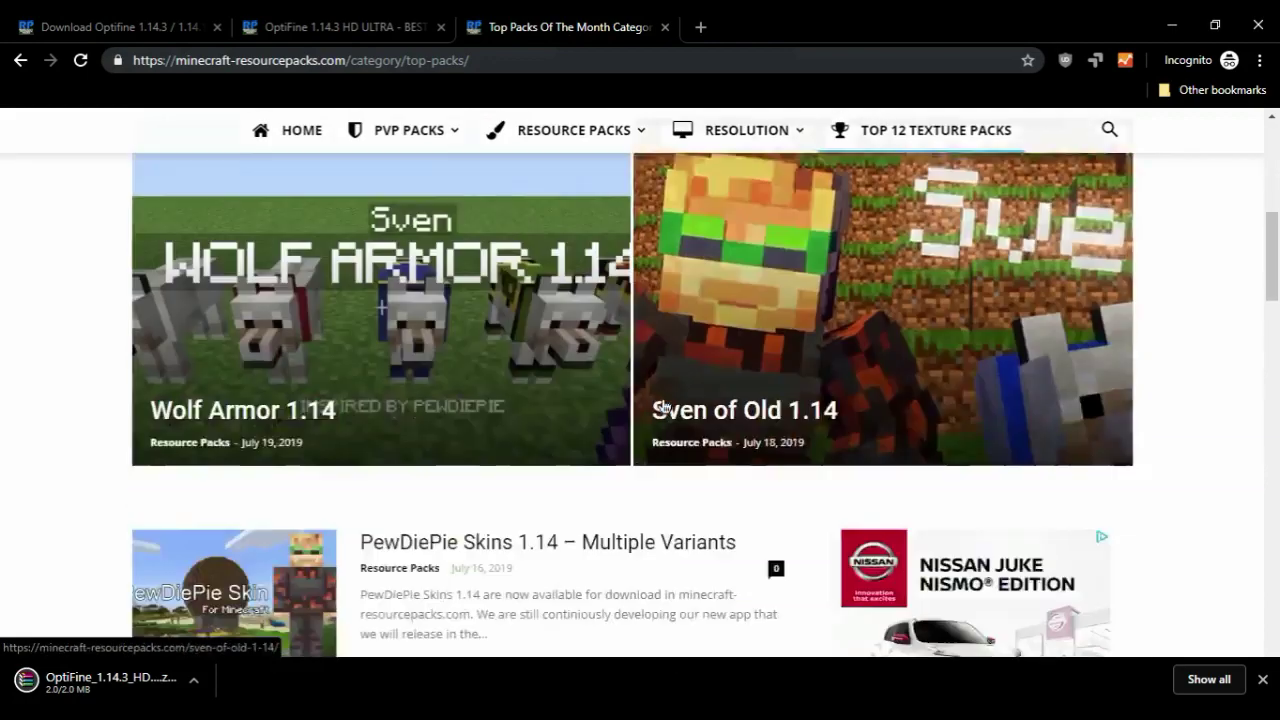
pyautogui.scroll(-12, 662, 400)
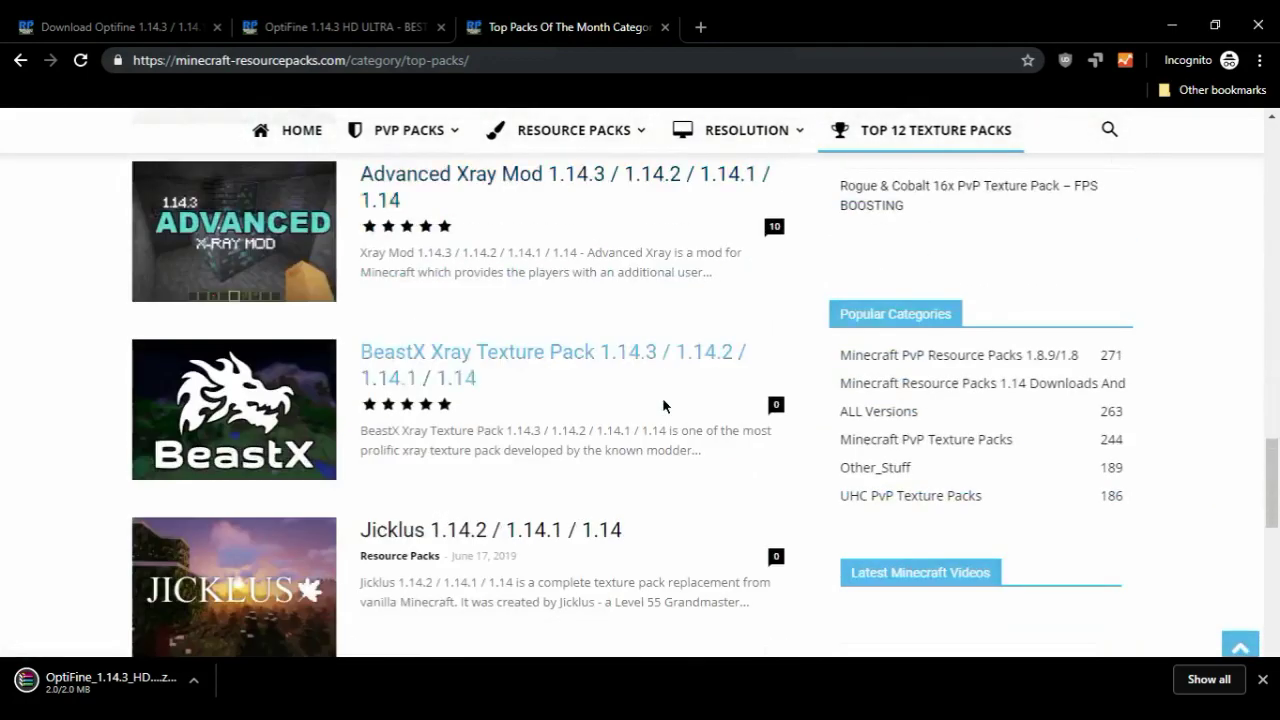
pyautogui.scroll(12, 662, 400)
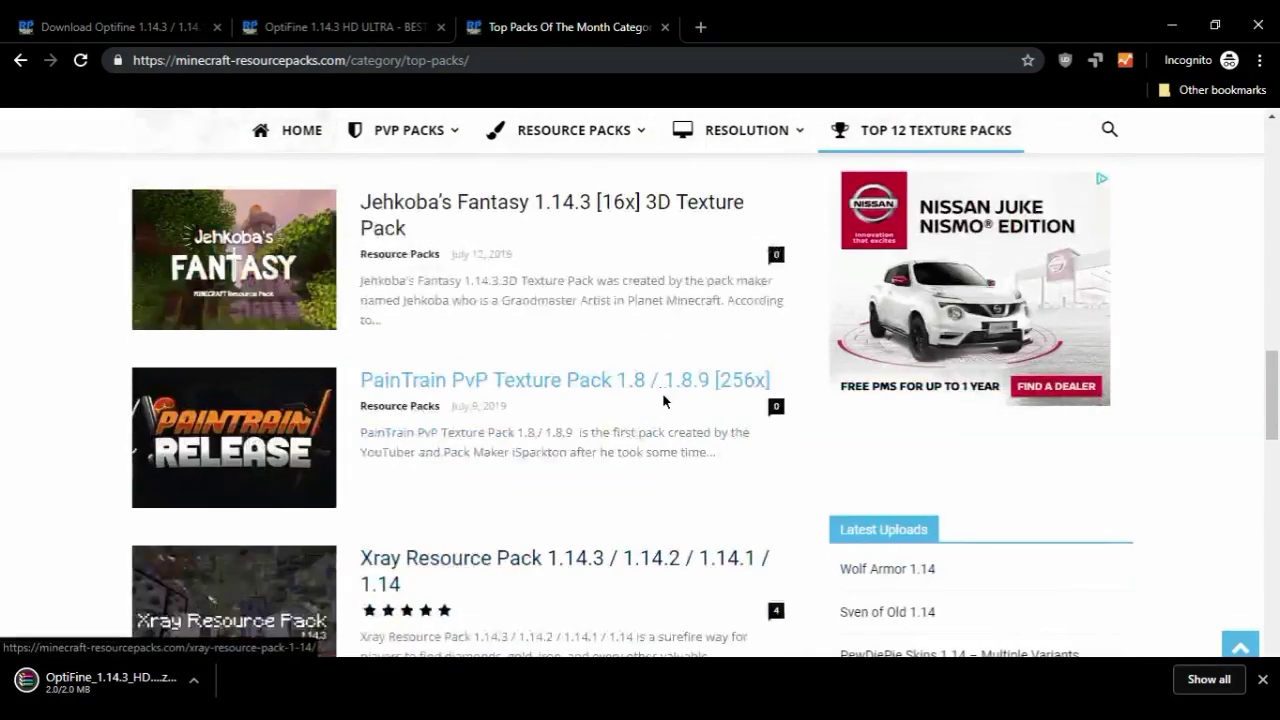
pyautogui.scroll(7, 663, 399)
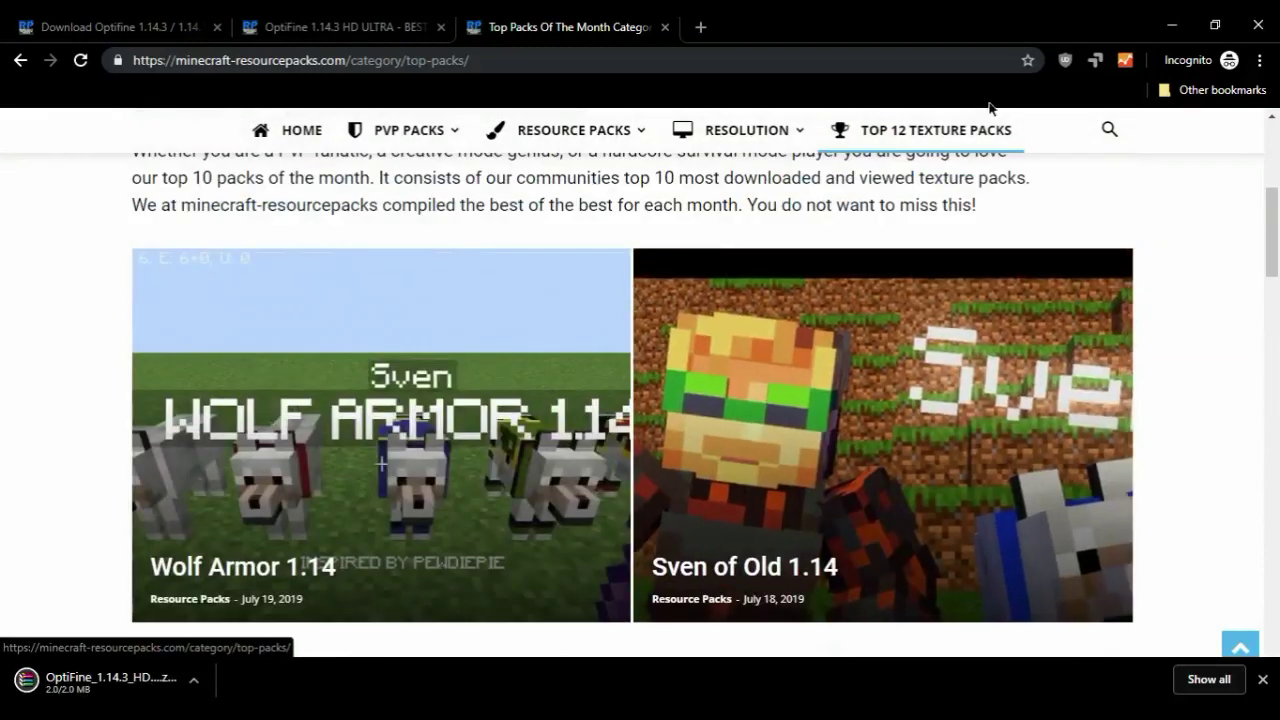
pyautogui.click(1172, 26)
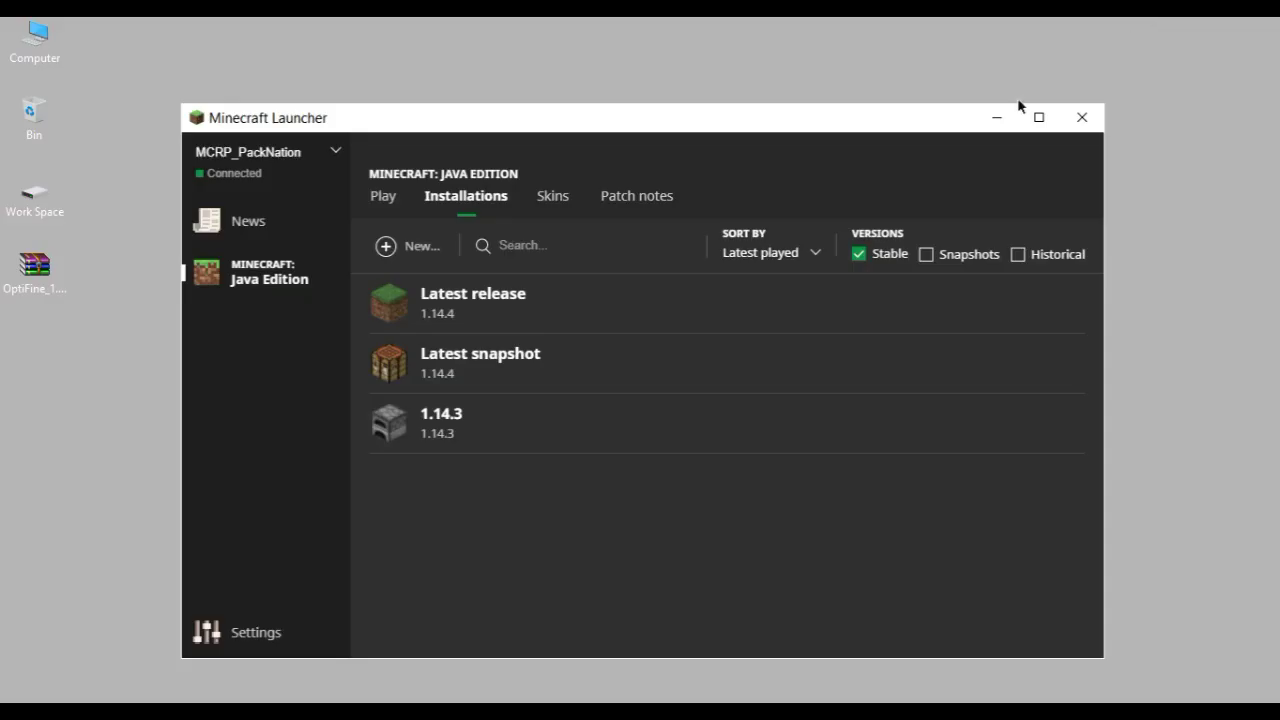
# Step: Launch vanilla Minecraft 1.14.3 from the Play tab, then quit from its title screen
pyautogui.click(383, 196)
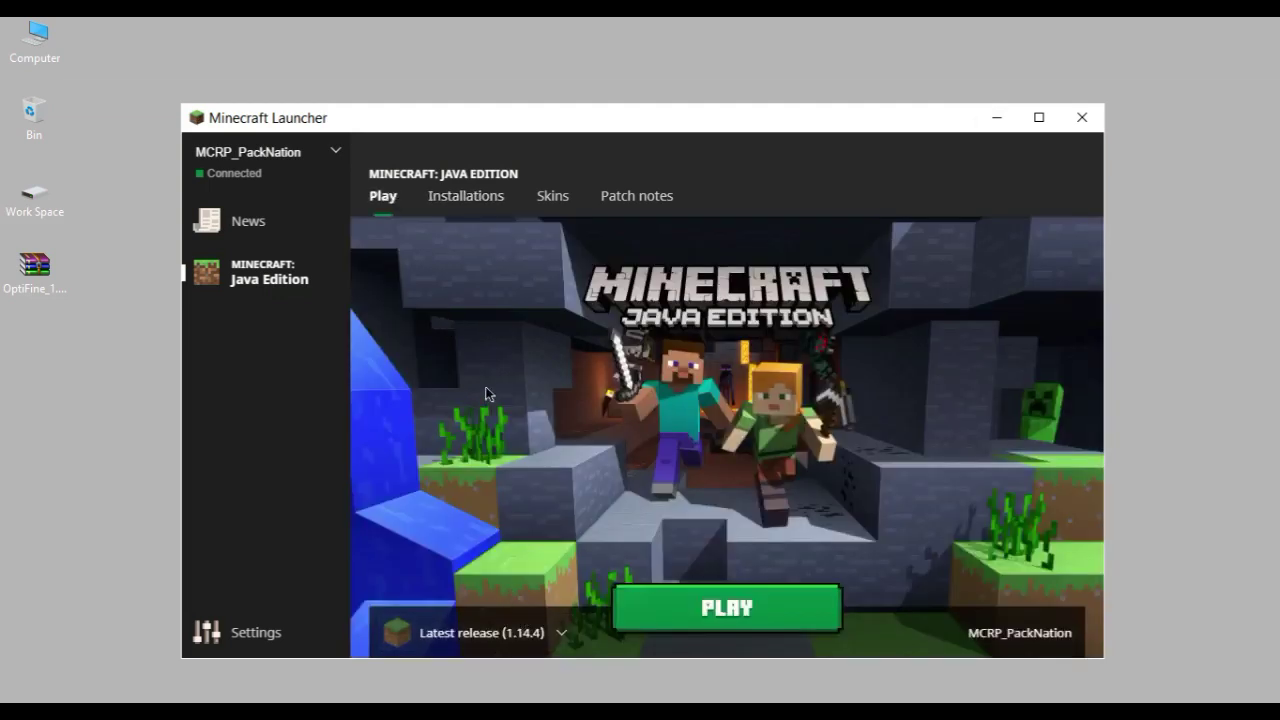
pyautogui.click(517, 641)
pyautogui.click(478, 583)
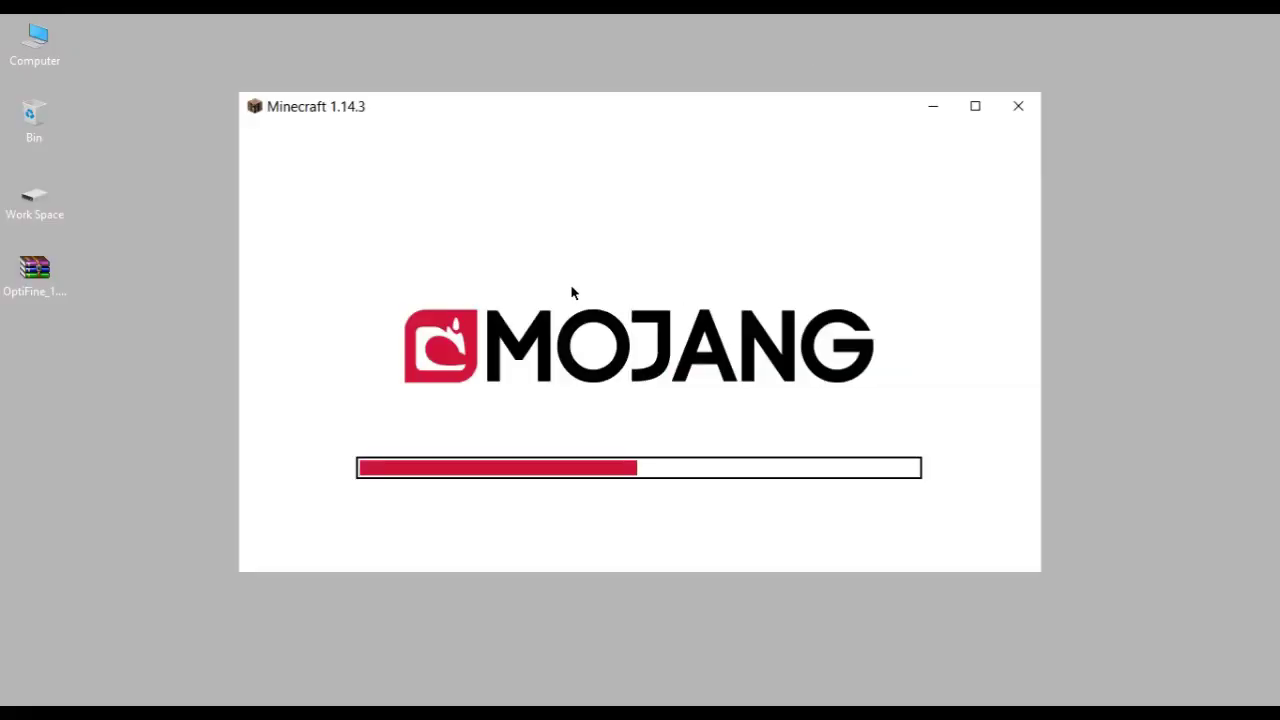
pyautogui.click(33, 275)
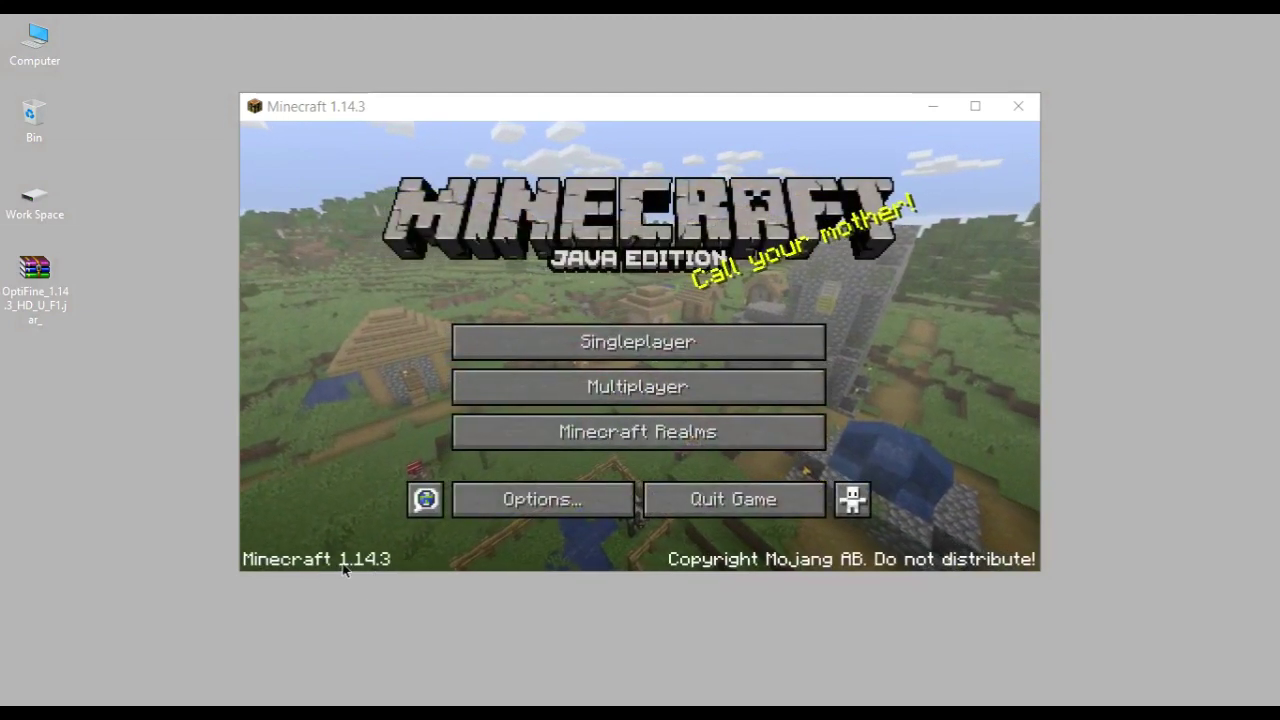
pyautogui.click(696, 507)
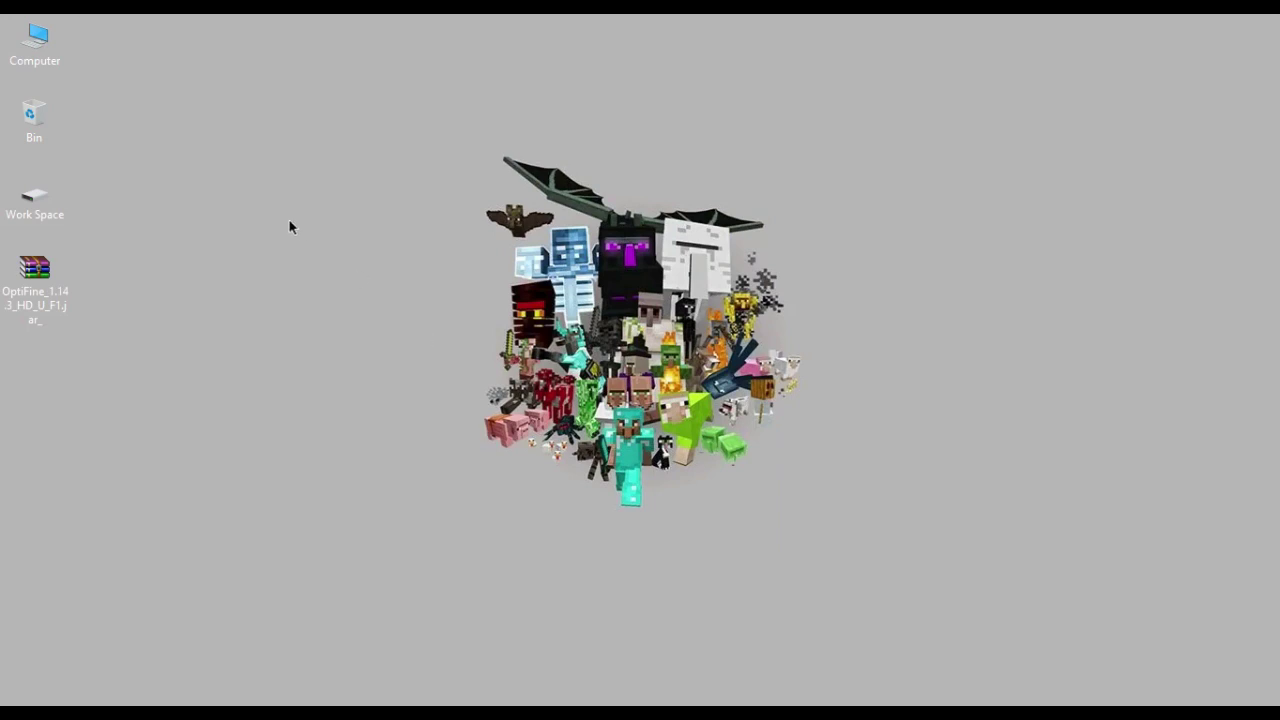
# Step: Extract the downloaded OptiFine archive onto the desktop
pyautogui.moveTo(42, 280); pyautogui.dragTo(324, 200)
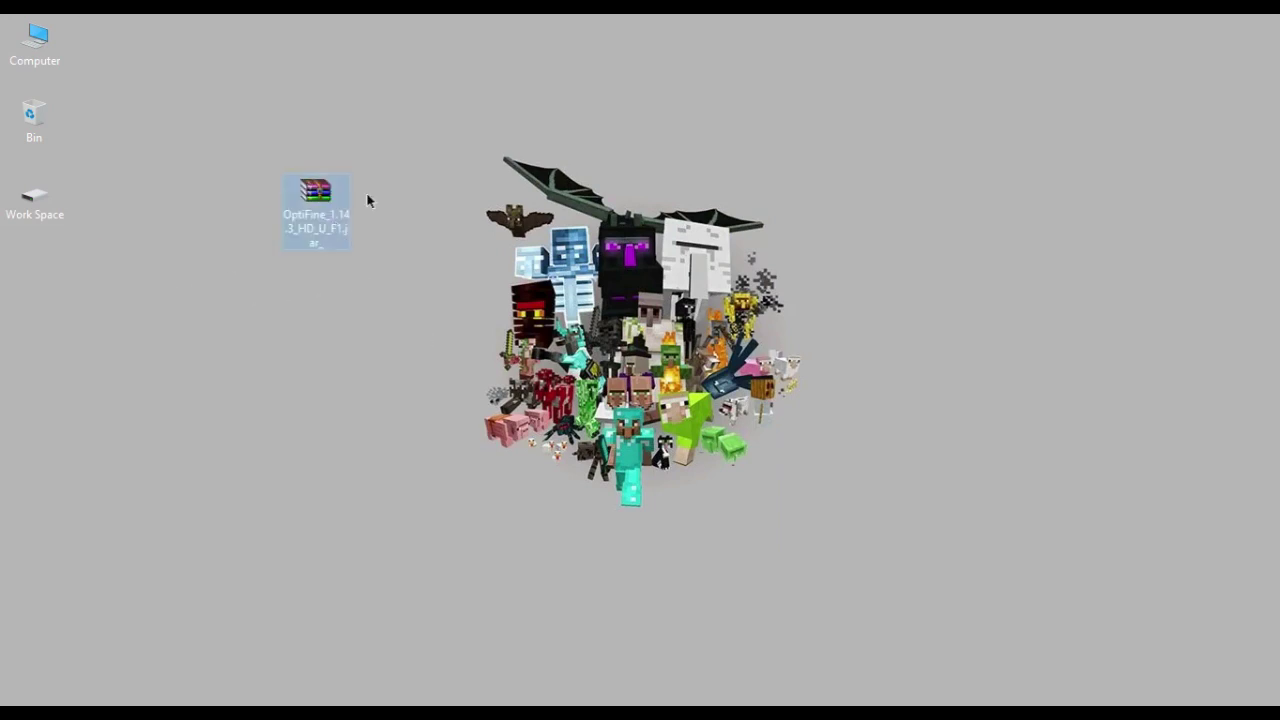
pyautogui.rightClick(319, 198)
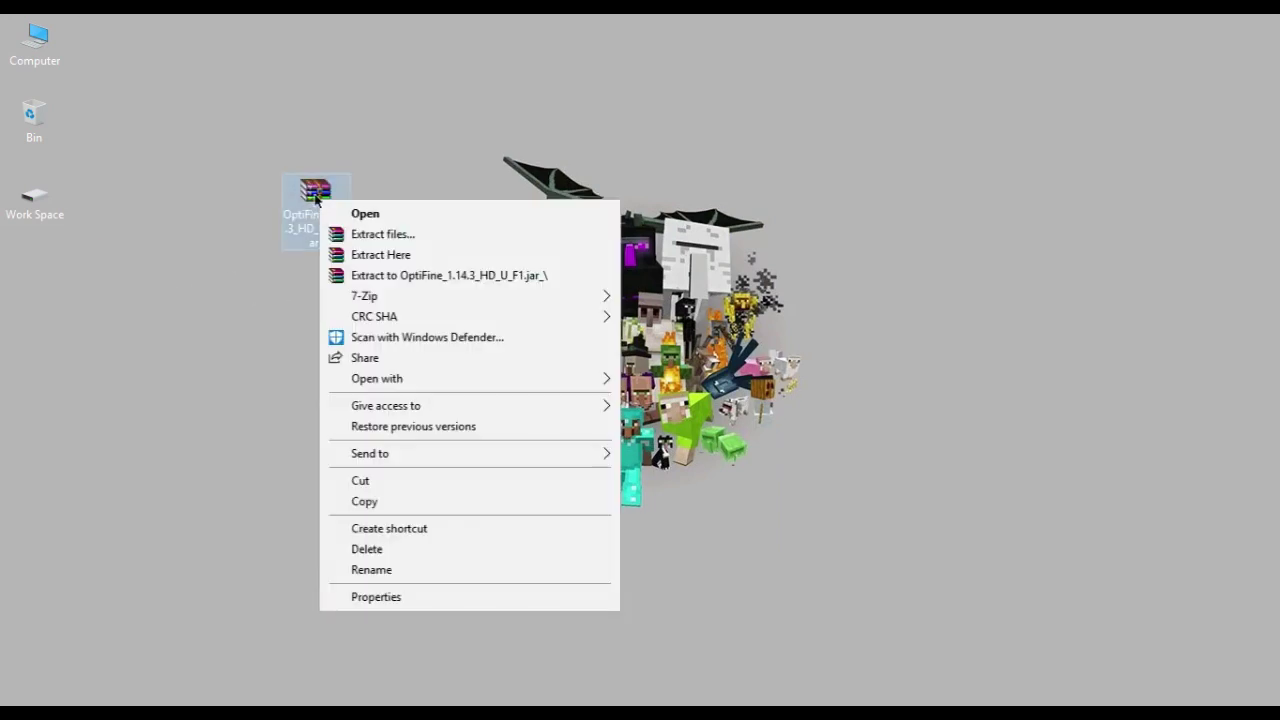
pyautogui.click(407, 250)
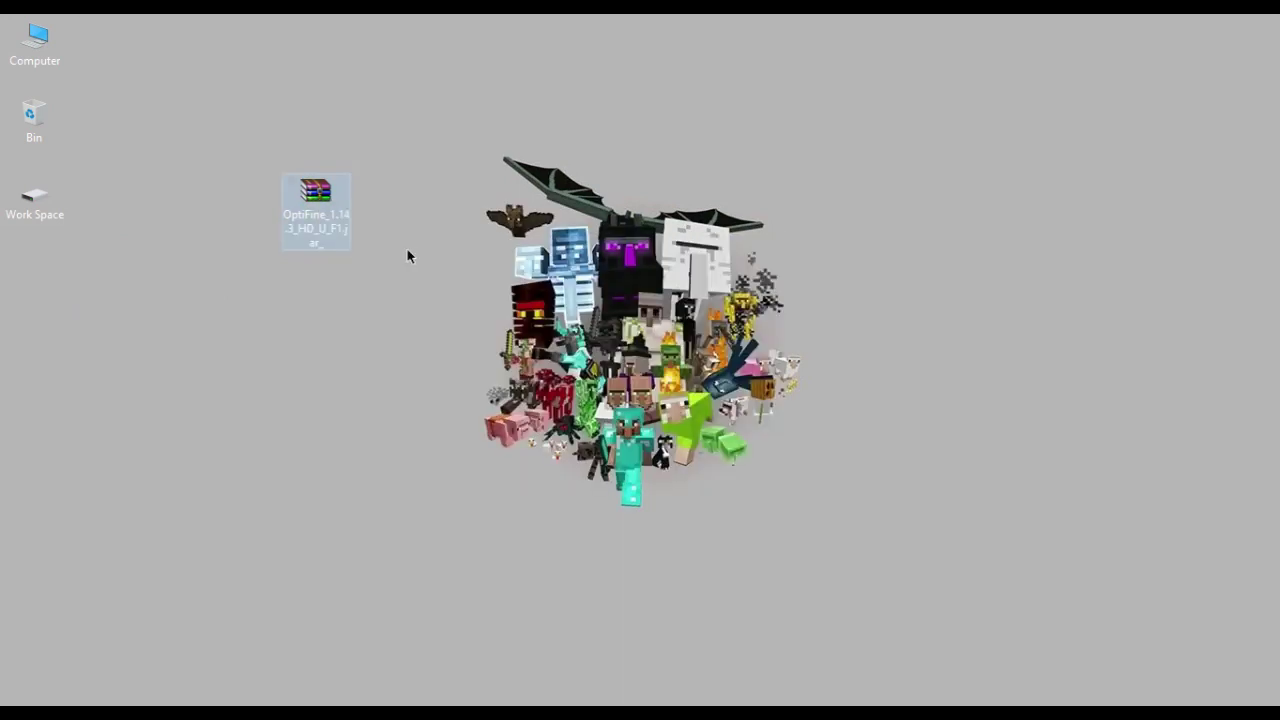
# Step: Open the extracted OptiFine 1.14.3 HD U F1 jar with Java(TM) Platform SE binary
pyautogui.moveTo(42, 276); pyautogui.dragTo(395, 228)
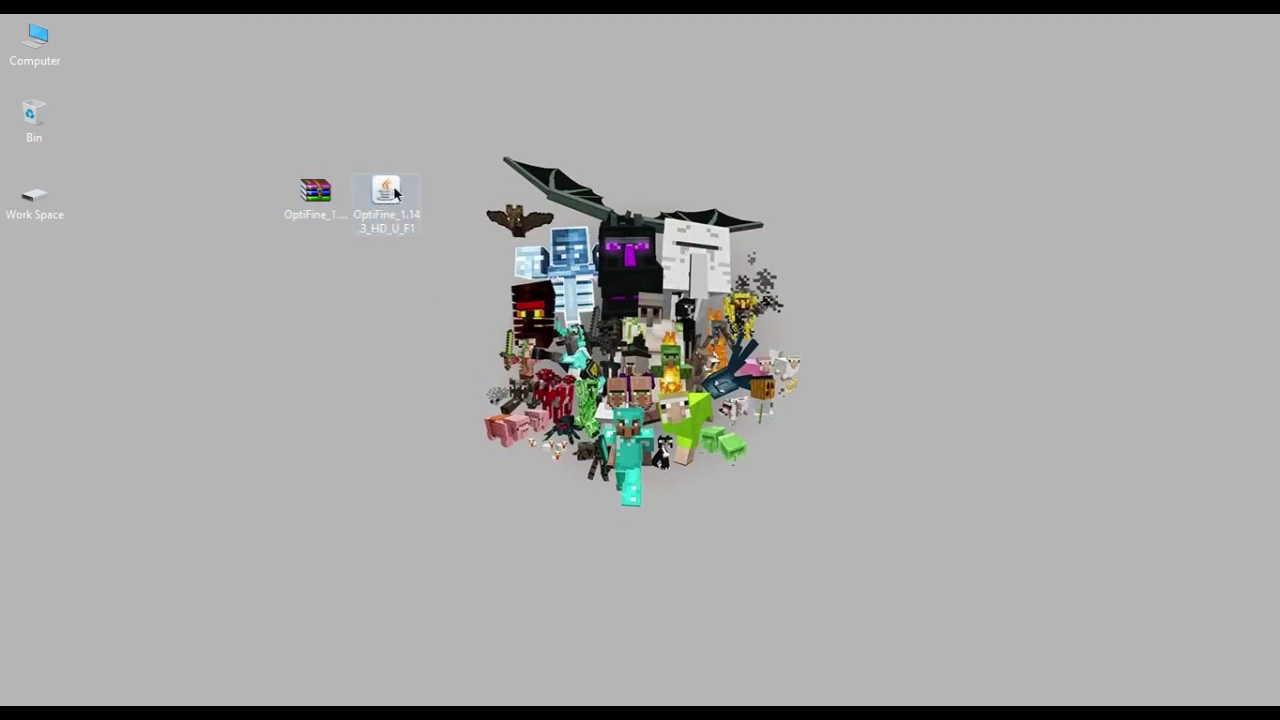
pyautogui.rightClick(393, 185)
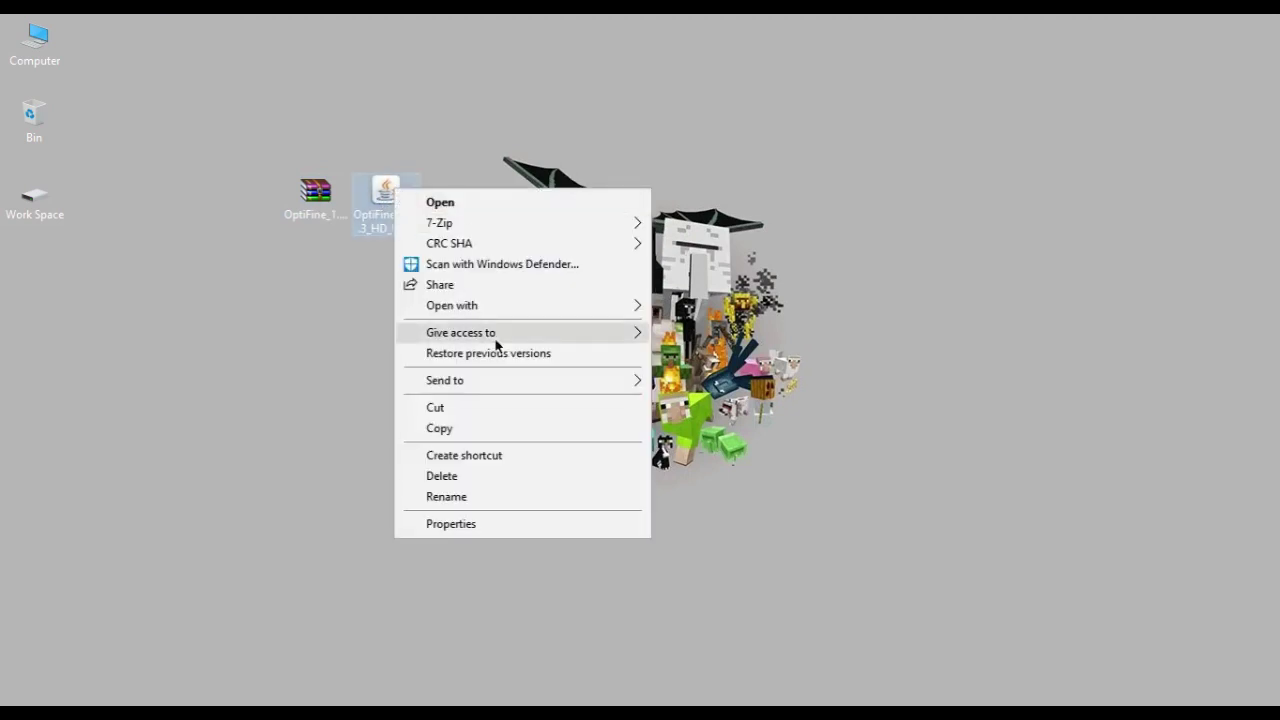
pyautogui.moveTo(524, 305)
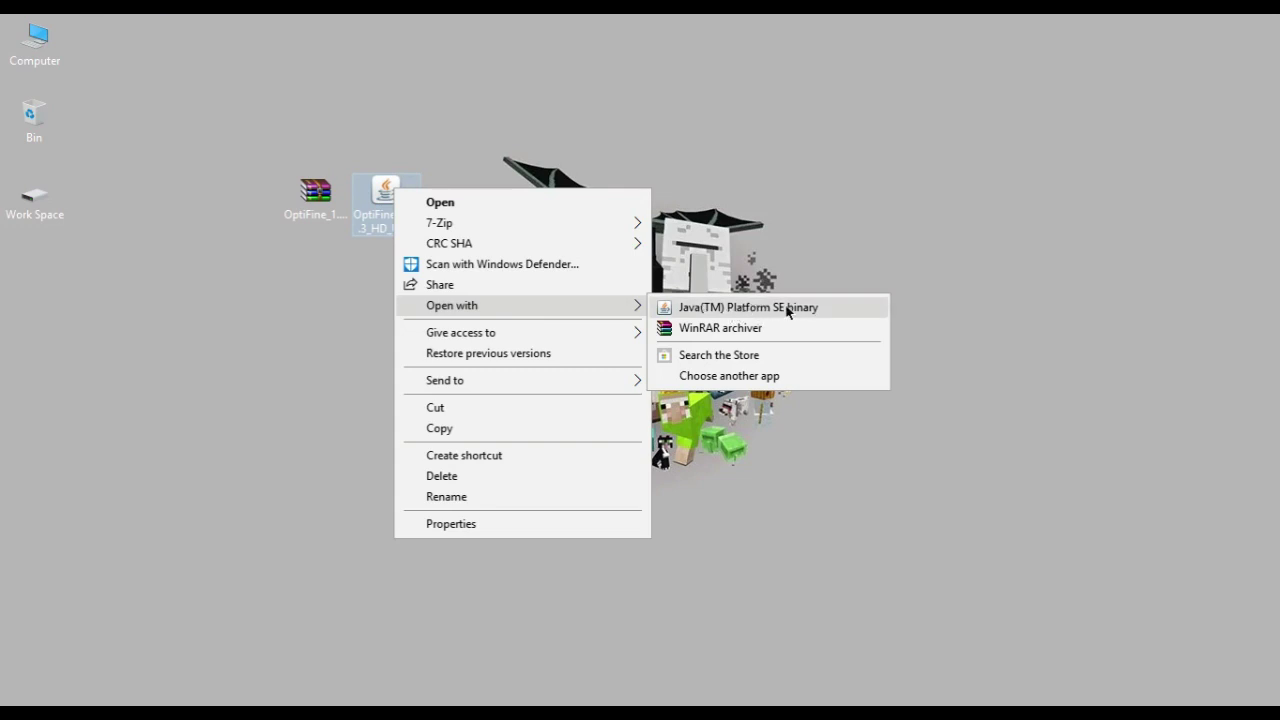
pyautogui.click(816, 308)
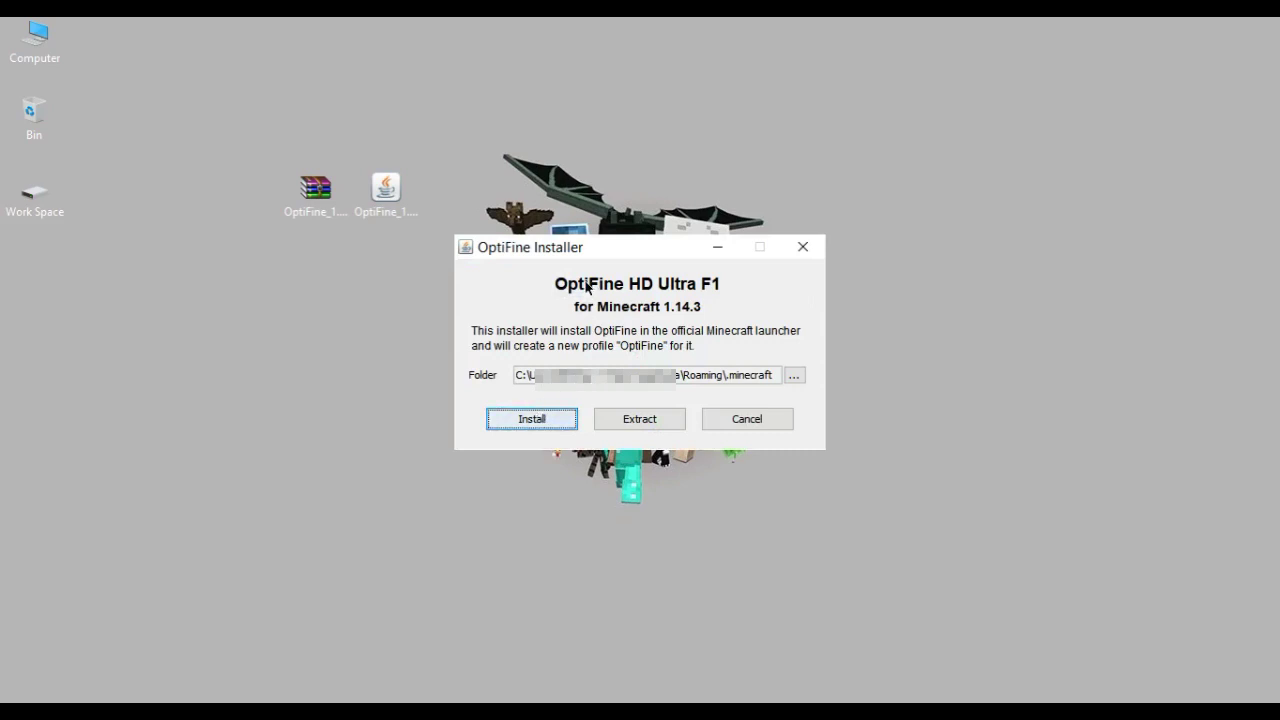
# Step: Install OptiFine HD Ultra F1 into the .minecraft folder and acknowledge the success message
pyautogui.click(533, 418)
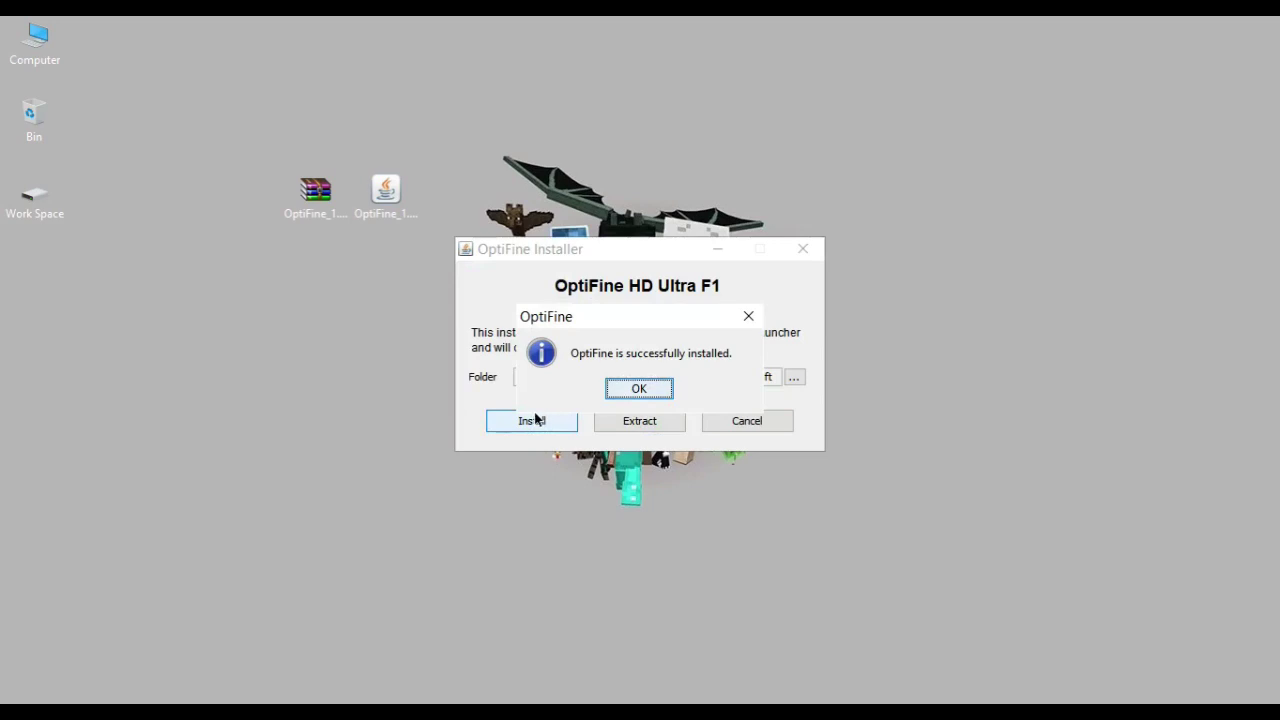
pyautogui.click(637, 389)
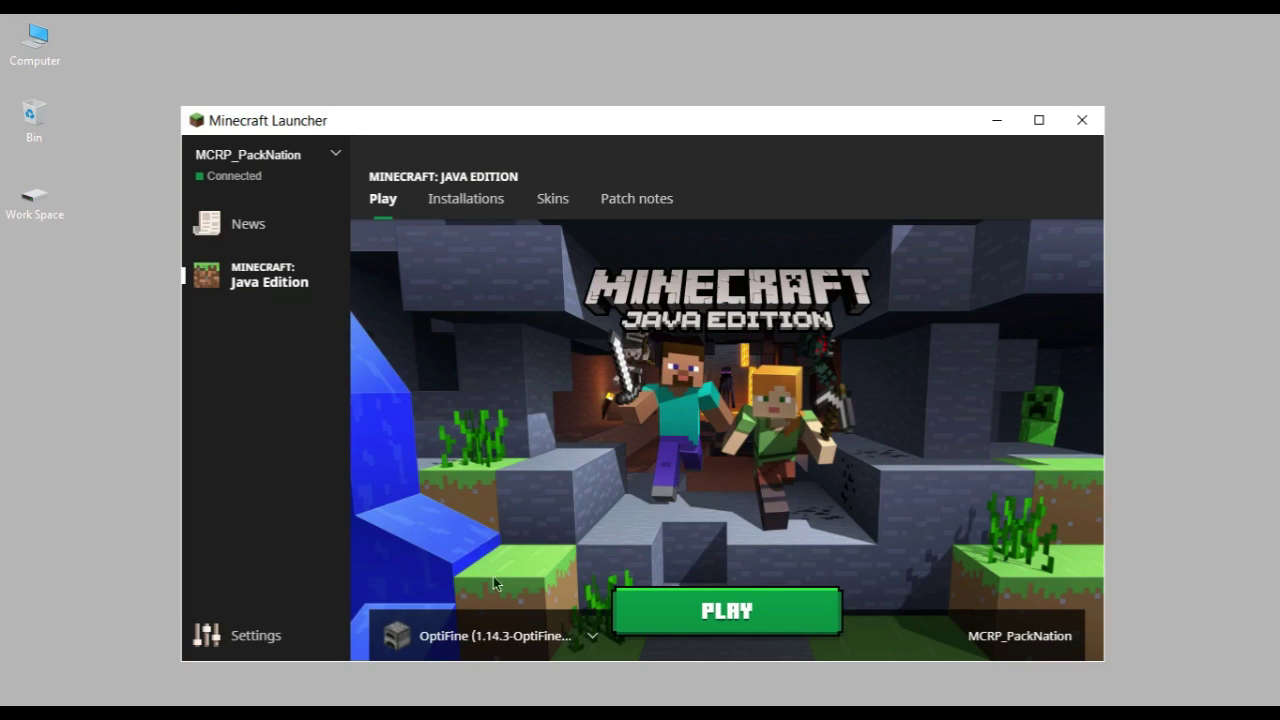
# Step: Check the Installations tab, start a new 1.14.3-OptiFine_HD_U_F1 installation, then cancel it
pyautogui.click(479, 204)
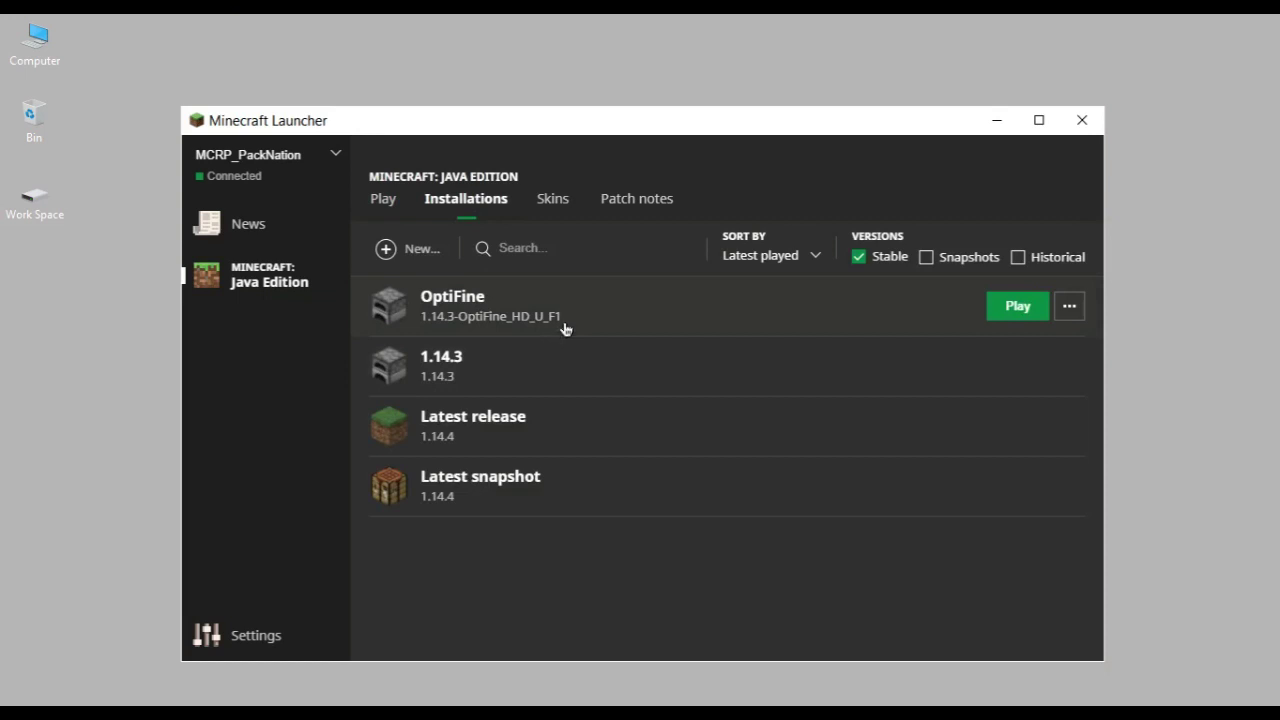
pyautogui.click(418, 252)
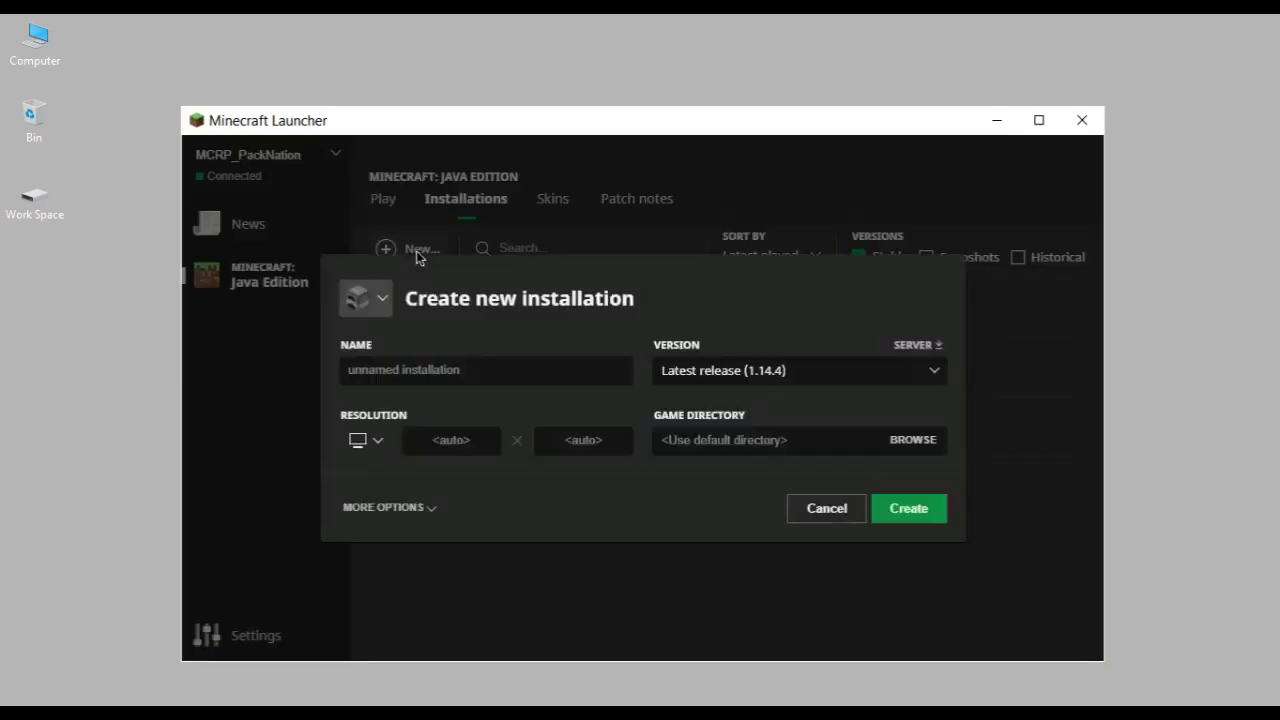
pyautogui.click(783, 367)
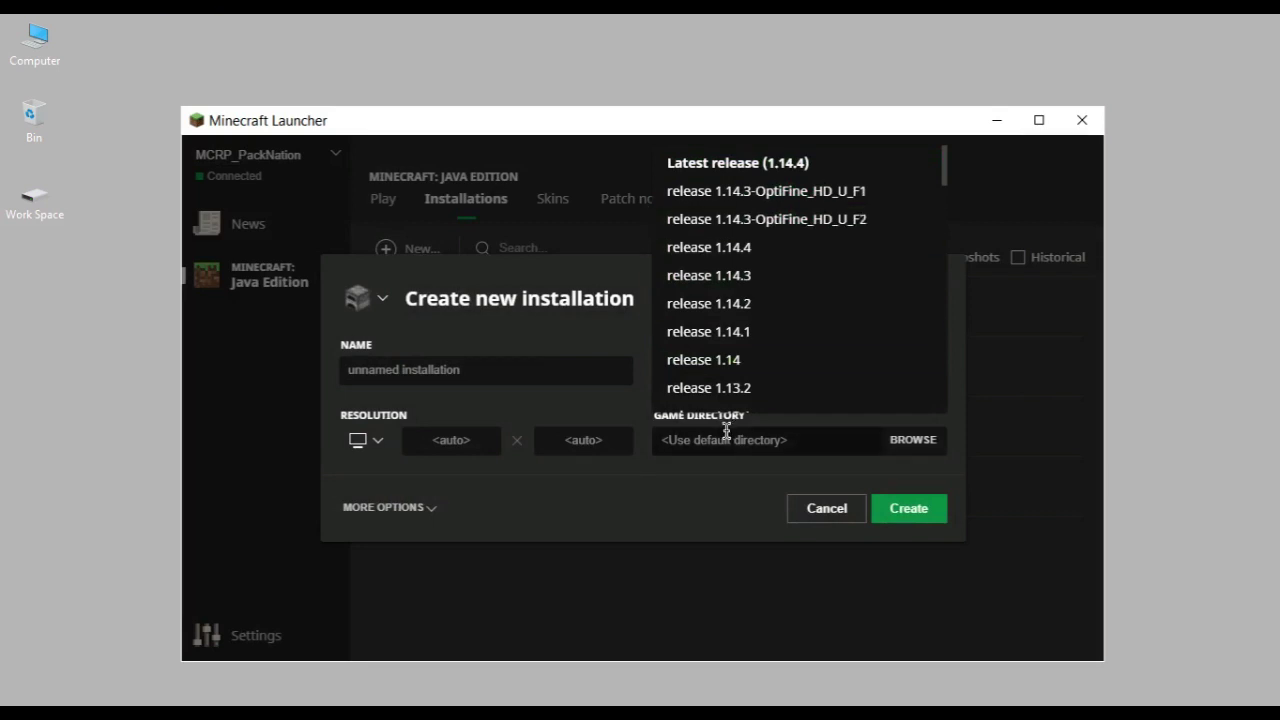
pyautogui.click(820, 193)
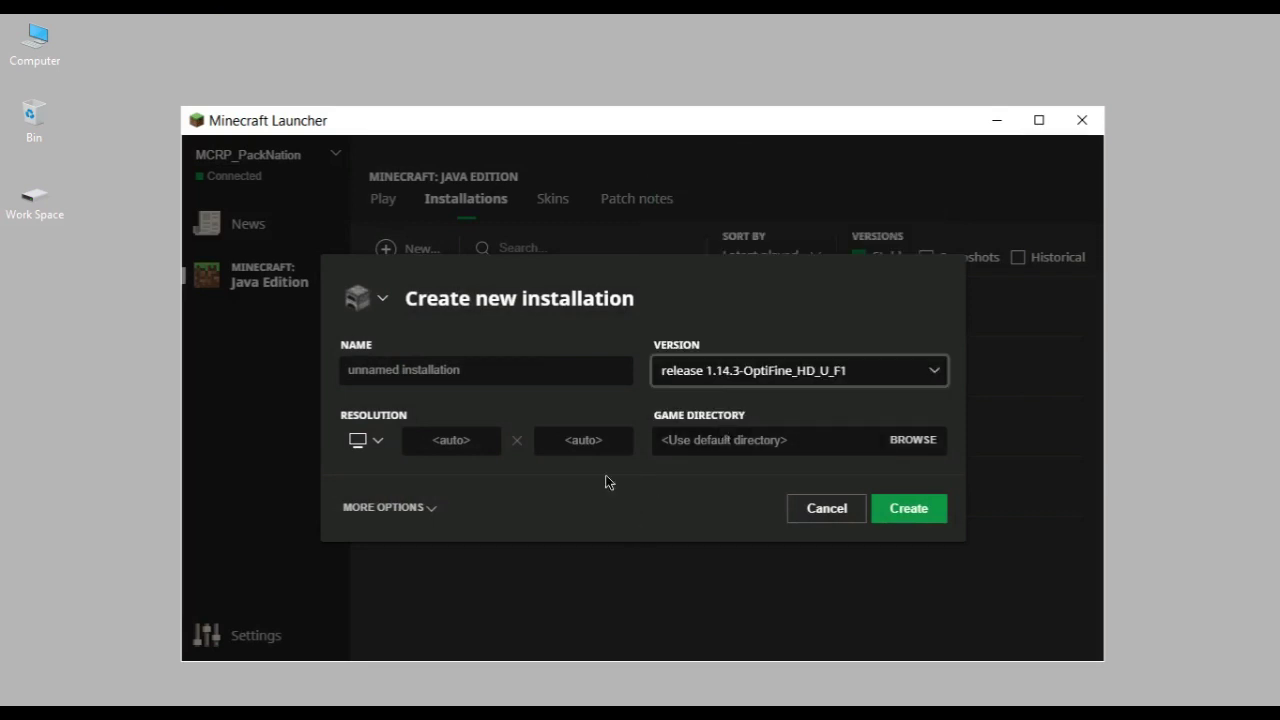
pyautogui.click(521, 372)
pyautogui.moveTo(610, 270); pyautogui.dragTo(662, 415)
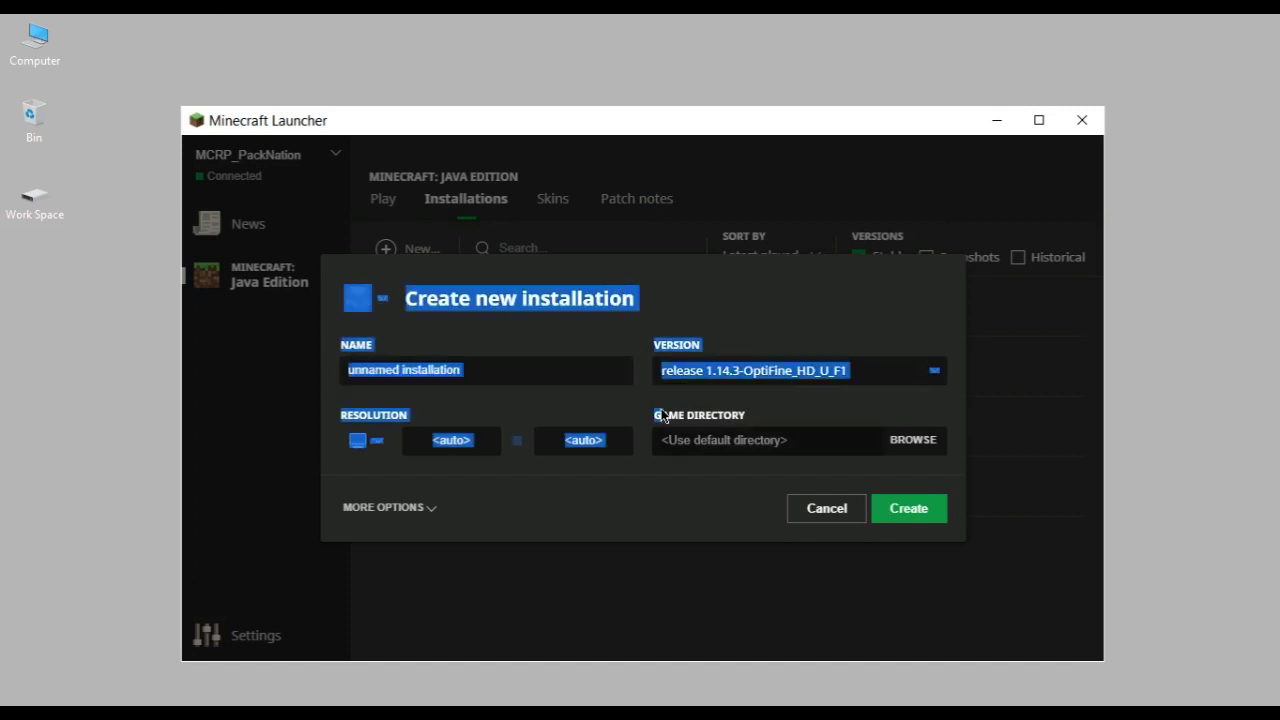
pyautogui.click(801, 508)
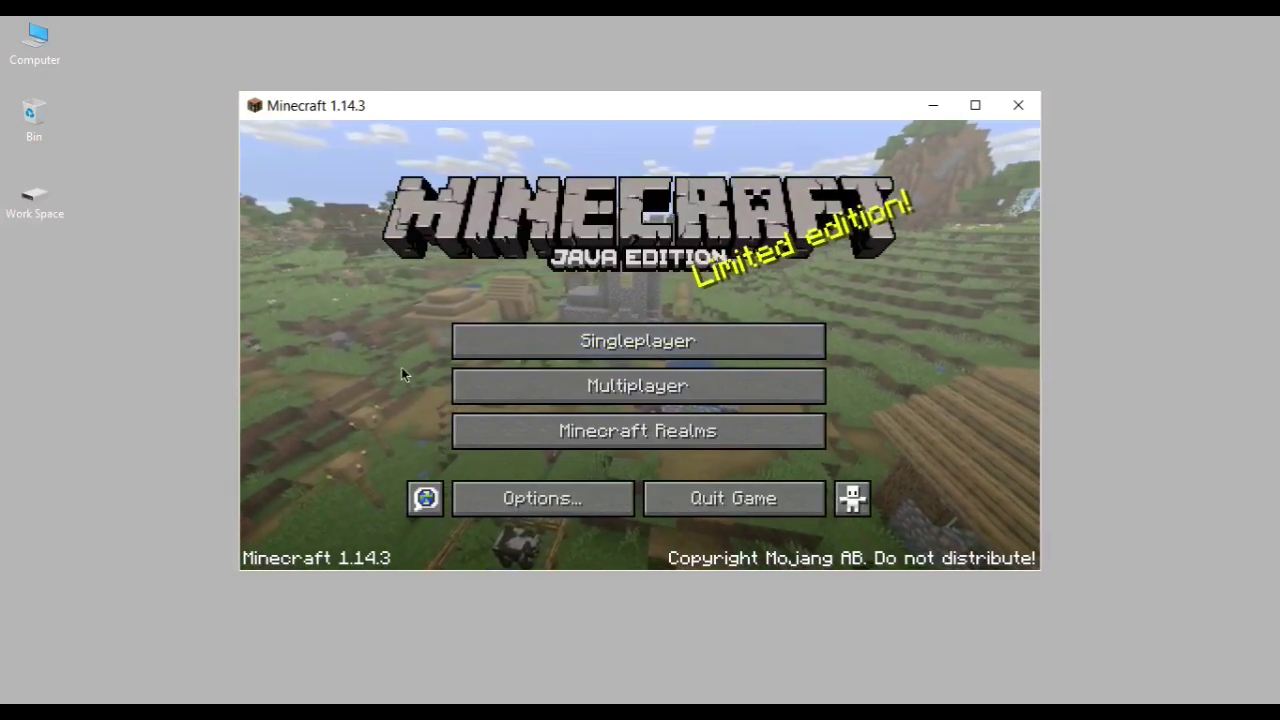
# Step: Open Options > Video Settings and briefly view the Shaders screen before returning
pyautogui.click(577, 497)
pyautogui.click(521, 340)
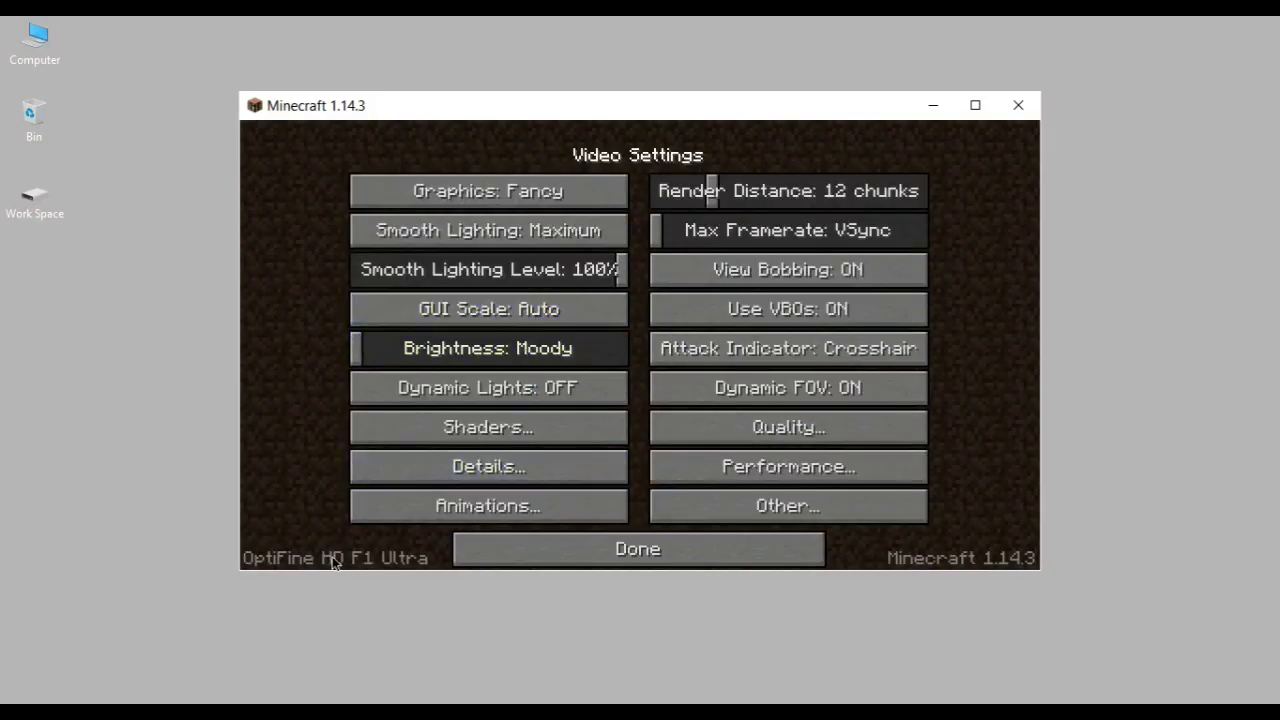
pyautogui.click(551, 557)
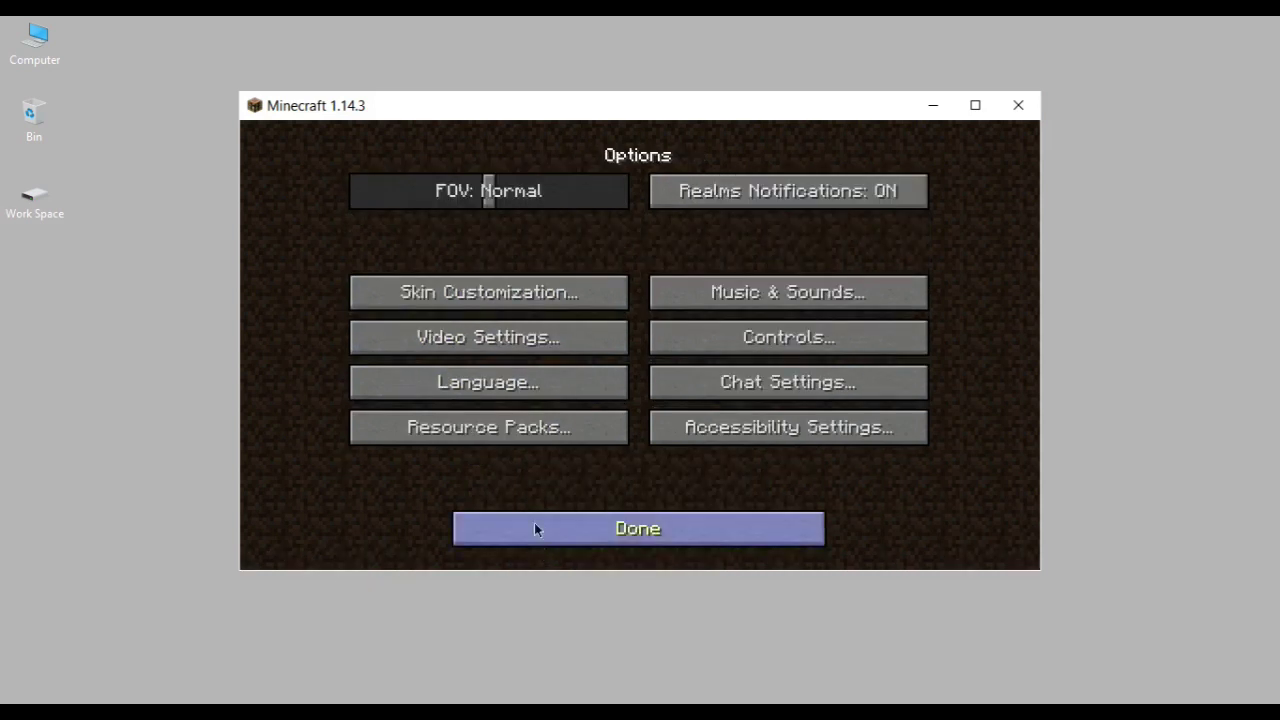
pyautogui.click(518, 345)
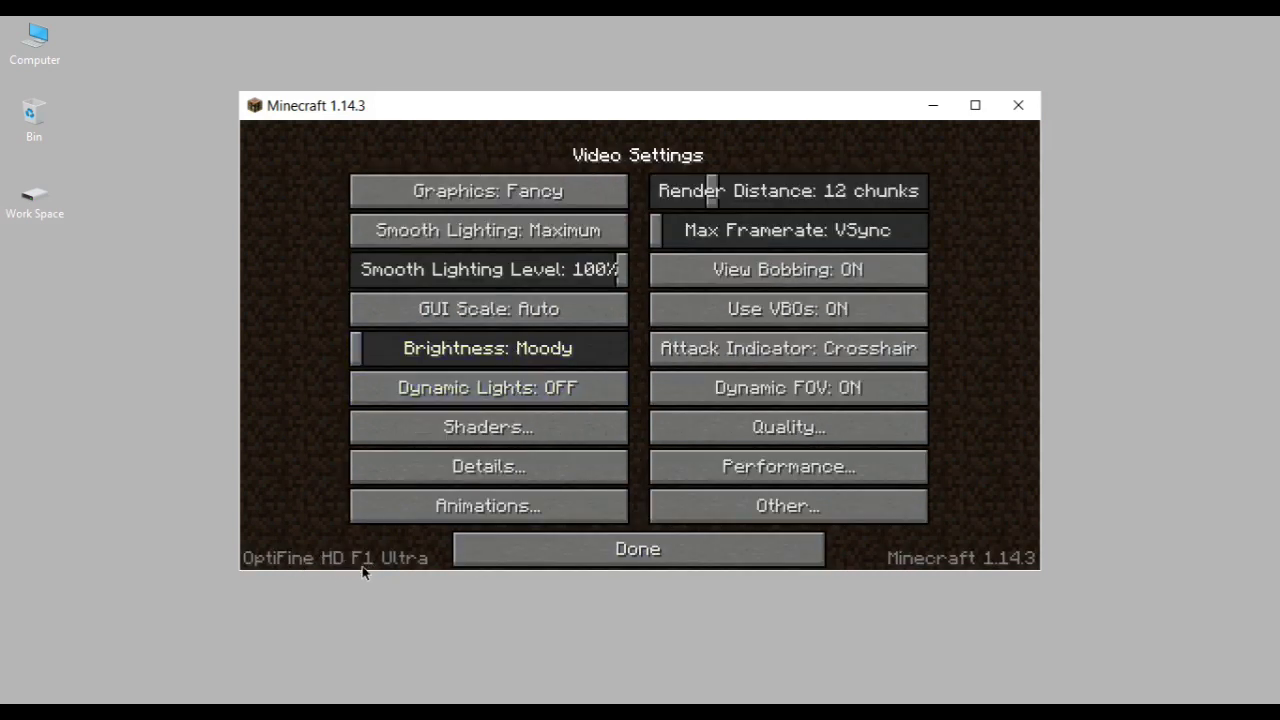
pyautogui.click(468, 435)
pyautogui.click(603, 545)
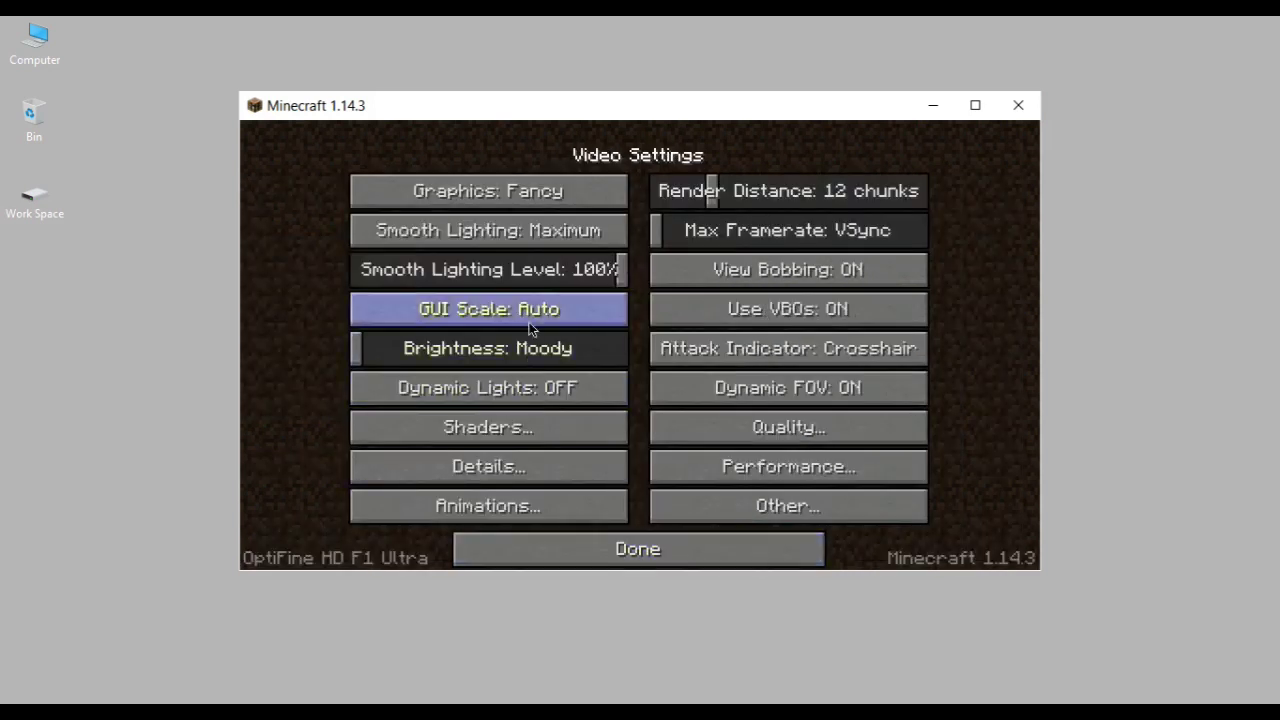
# Step: Review Performance, cycle Details' Trees through Fast, Smart, Fancy back to Default, then open Animations
pyautogui.click(751, 464)
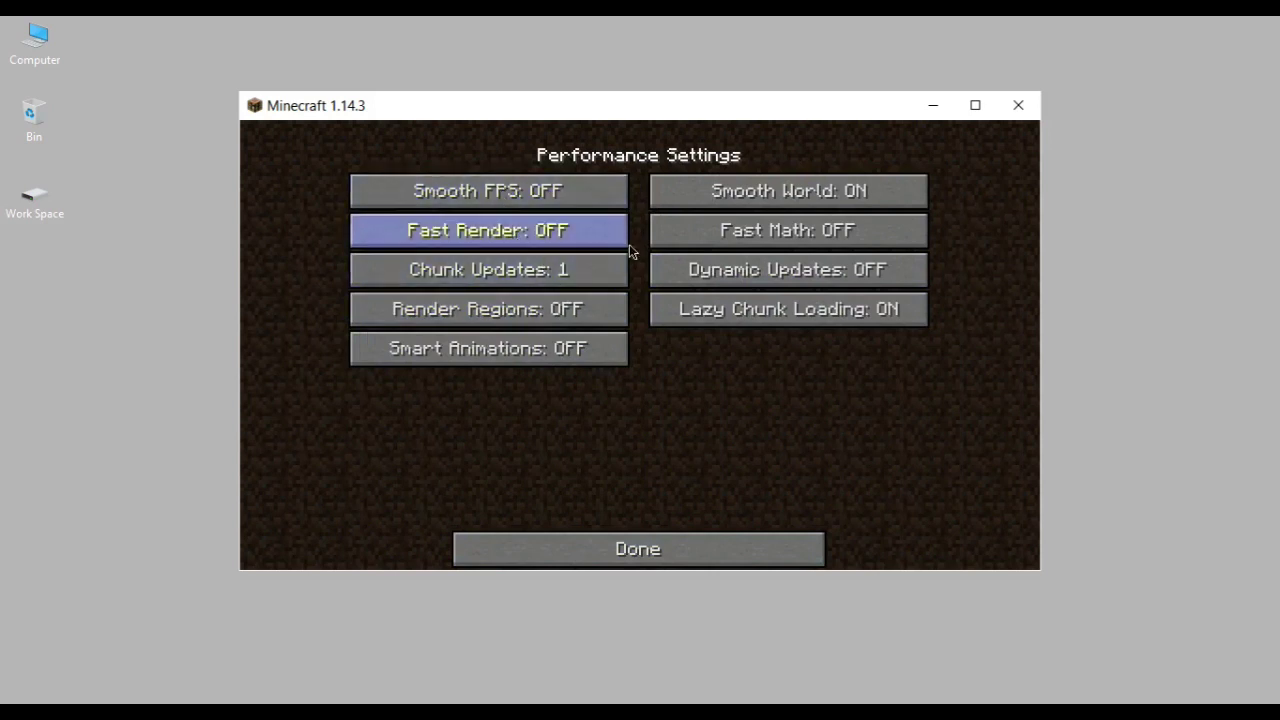
pyautogui.click(648, 545)
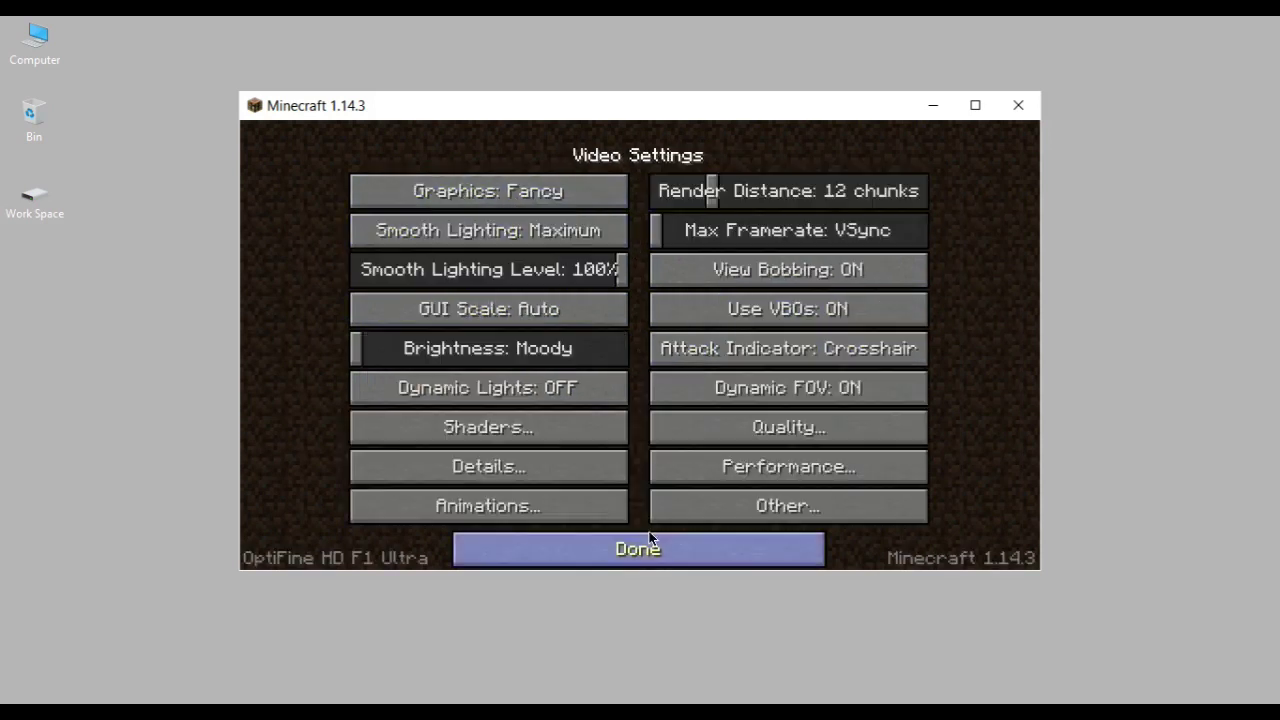
pyautogui.click(546, 464)
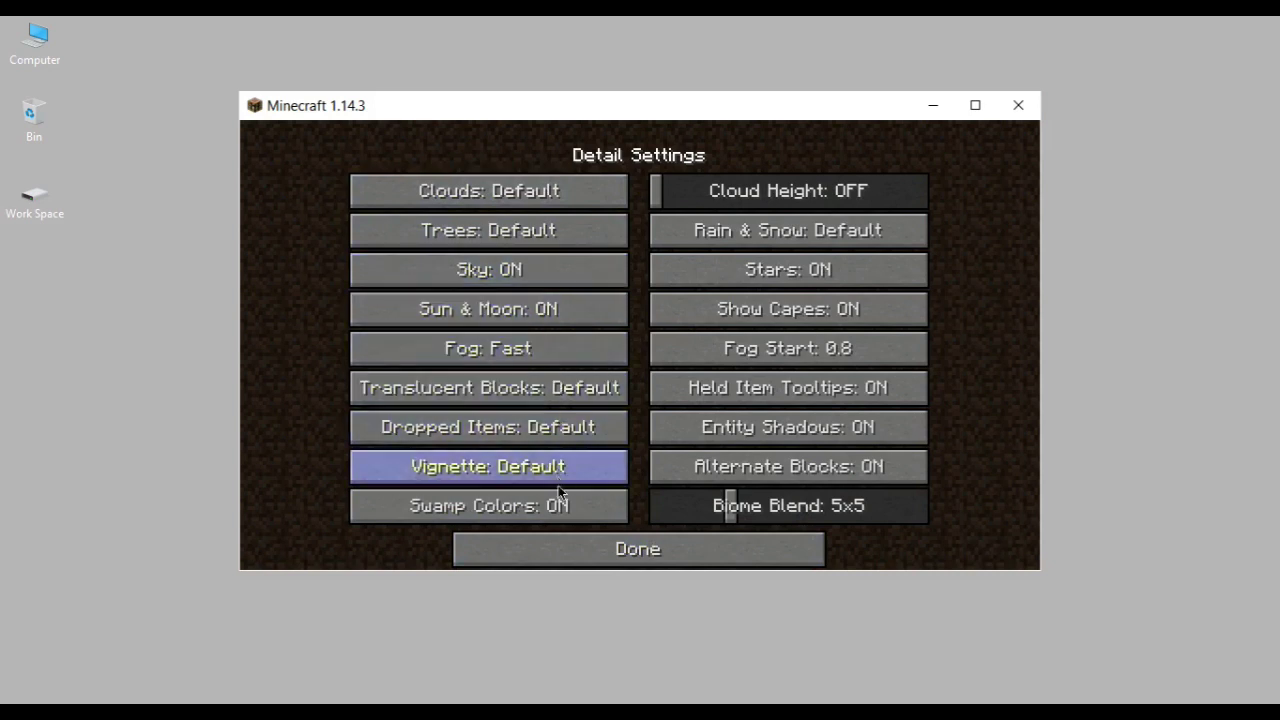
pyautogui.click(580, 233)
pyautogui.click(580, 233)
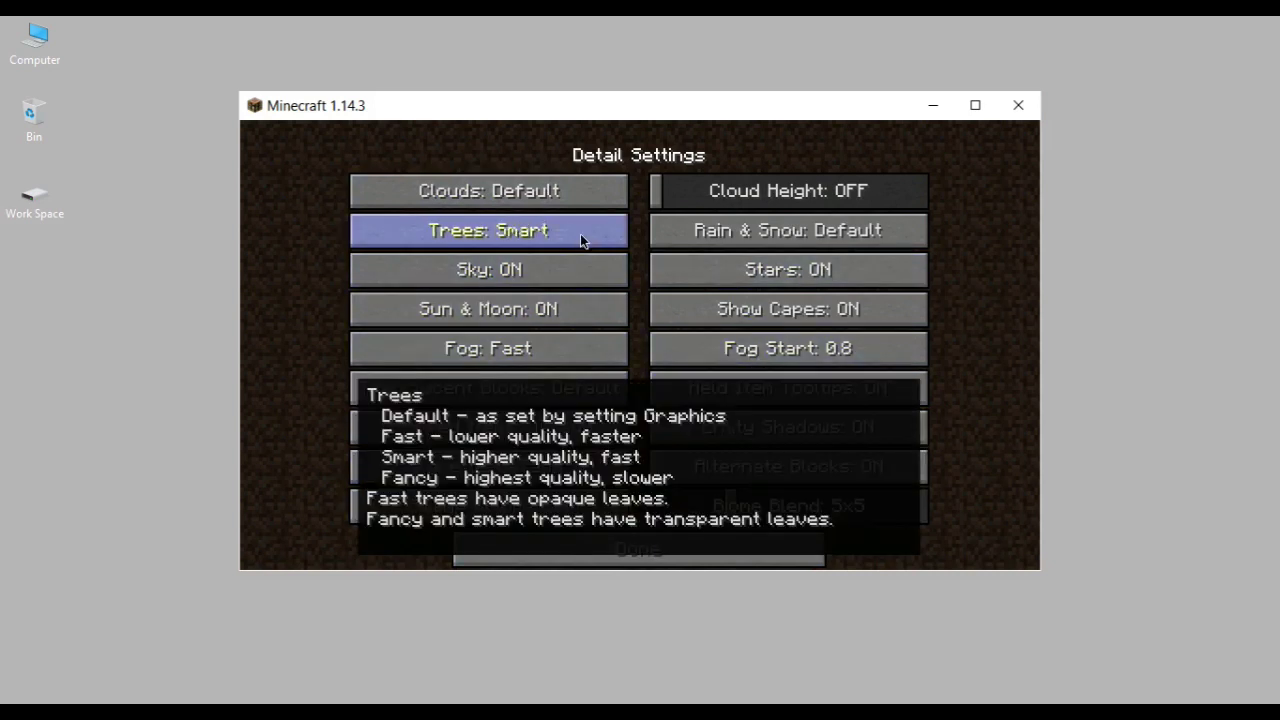
pyautogui.click(580, 233)
pyautogui.click(580, 233)
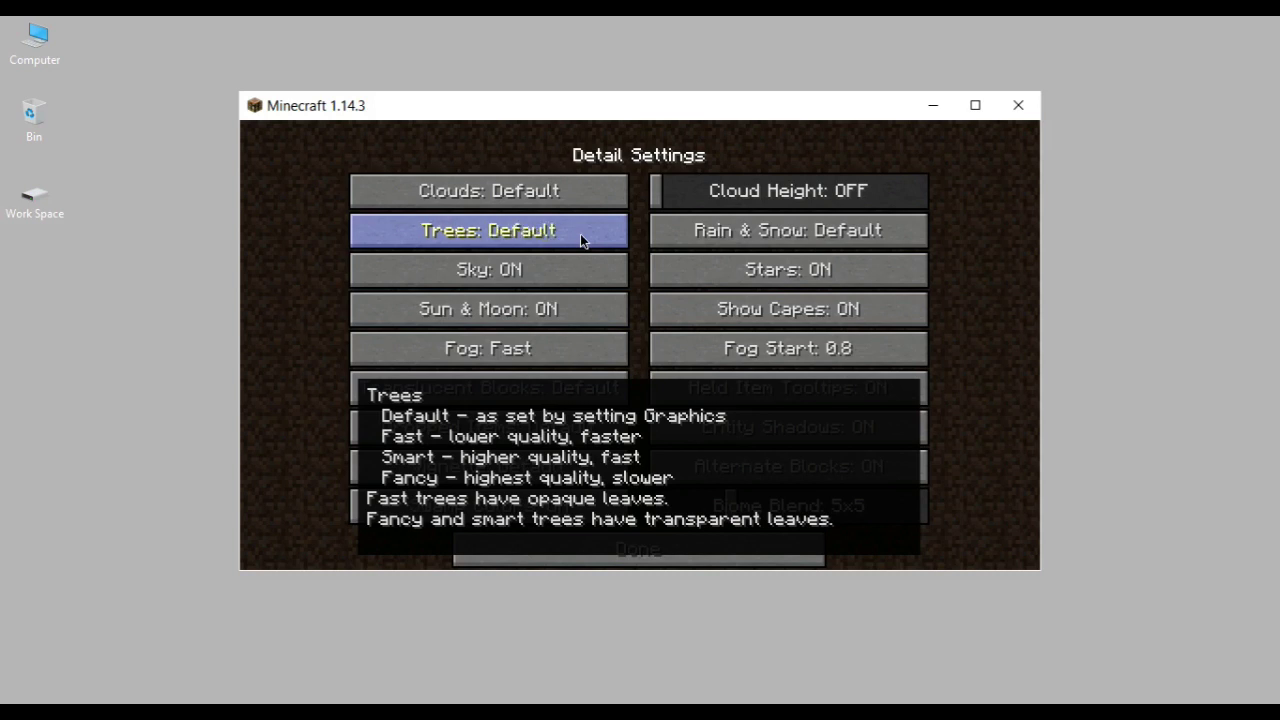
pyautogui.click(755, 552)
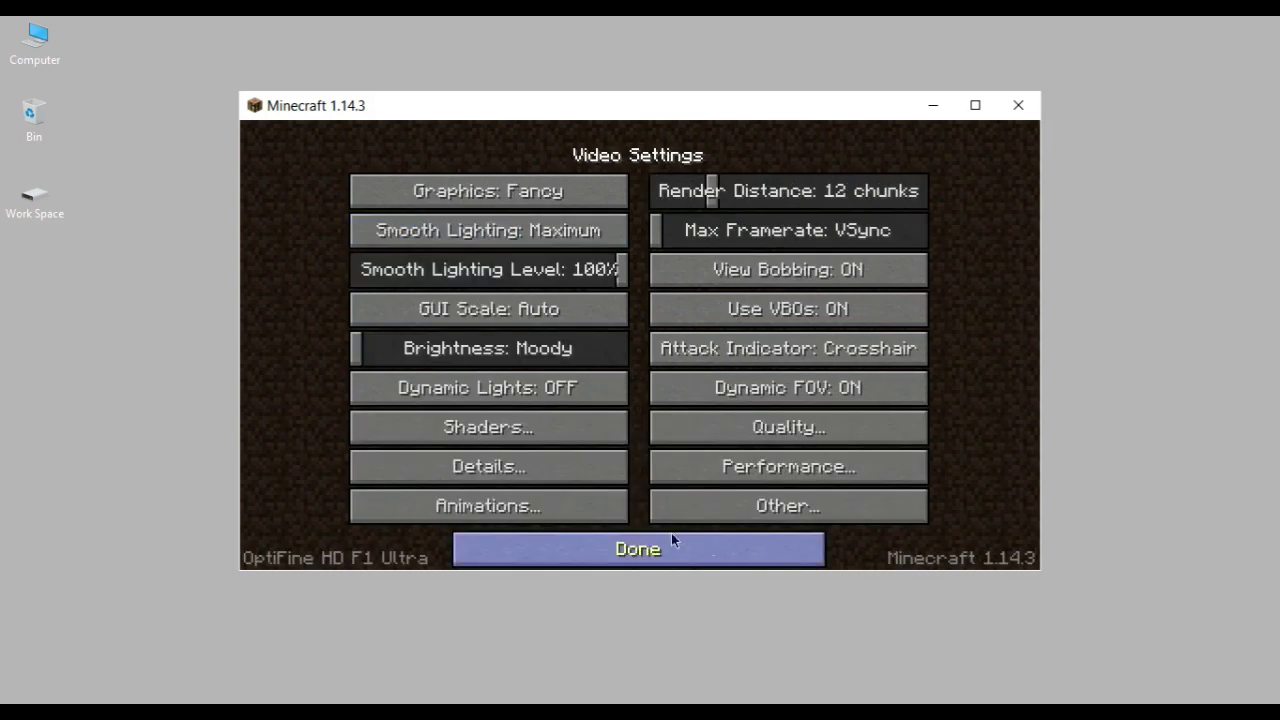
pyautogui.click(529, 516)
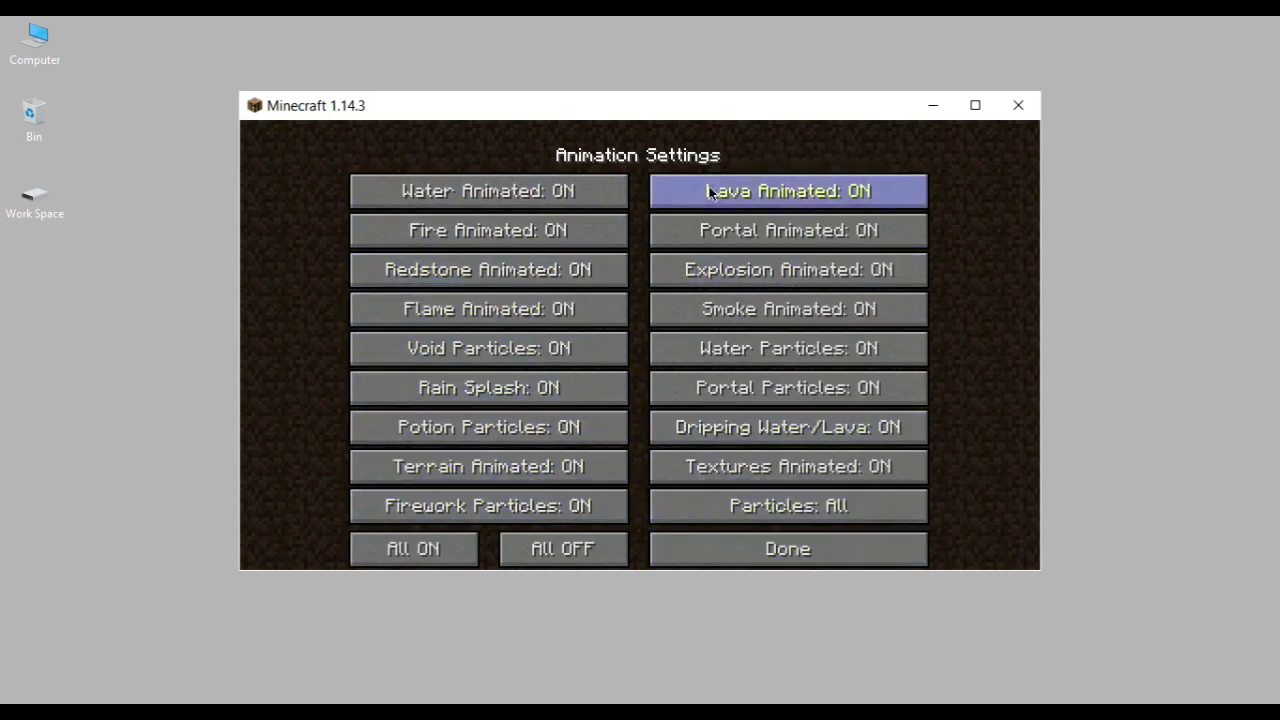
# Step: Leave Animation Settings, look over OptiFine's Quality settings, then return to Video Settings
pyautogui.click(731, 537)
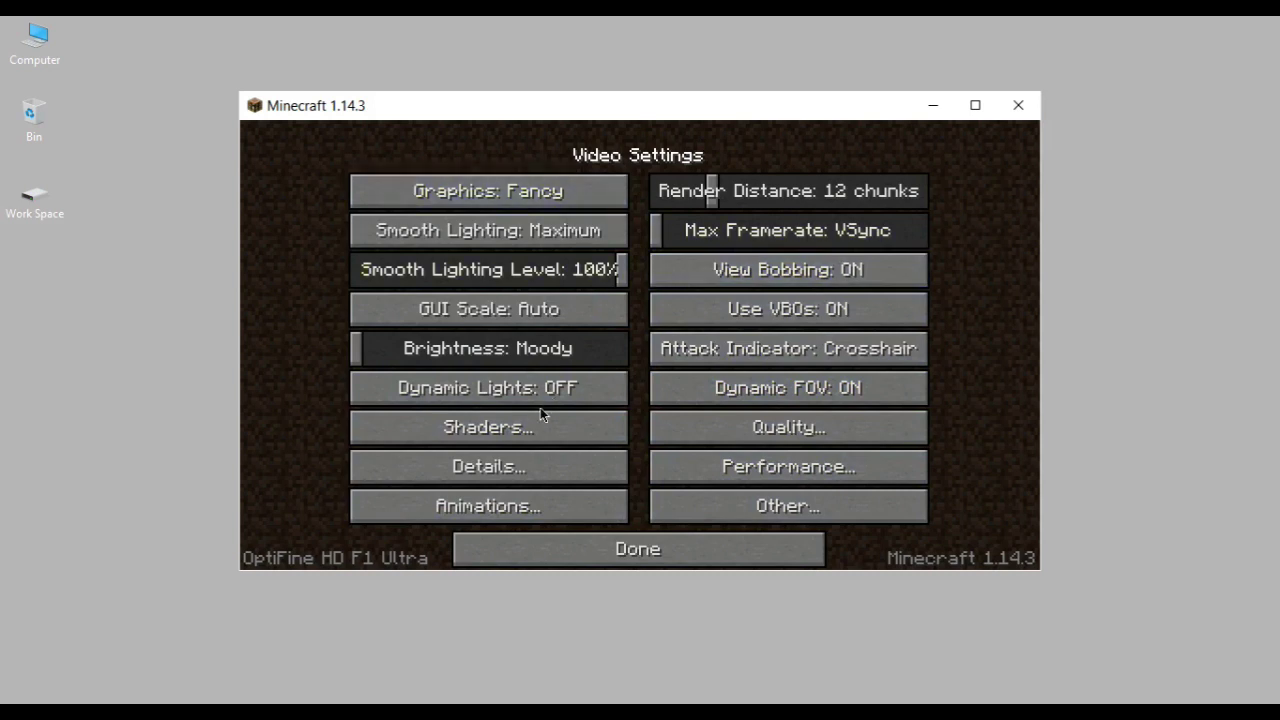
pyautogui.click(746, 424)
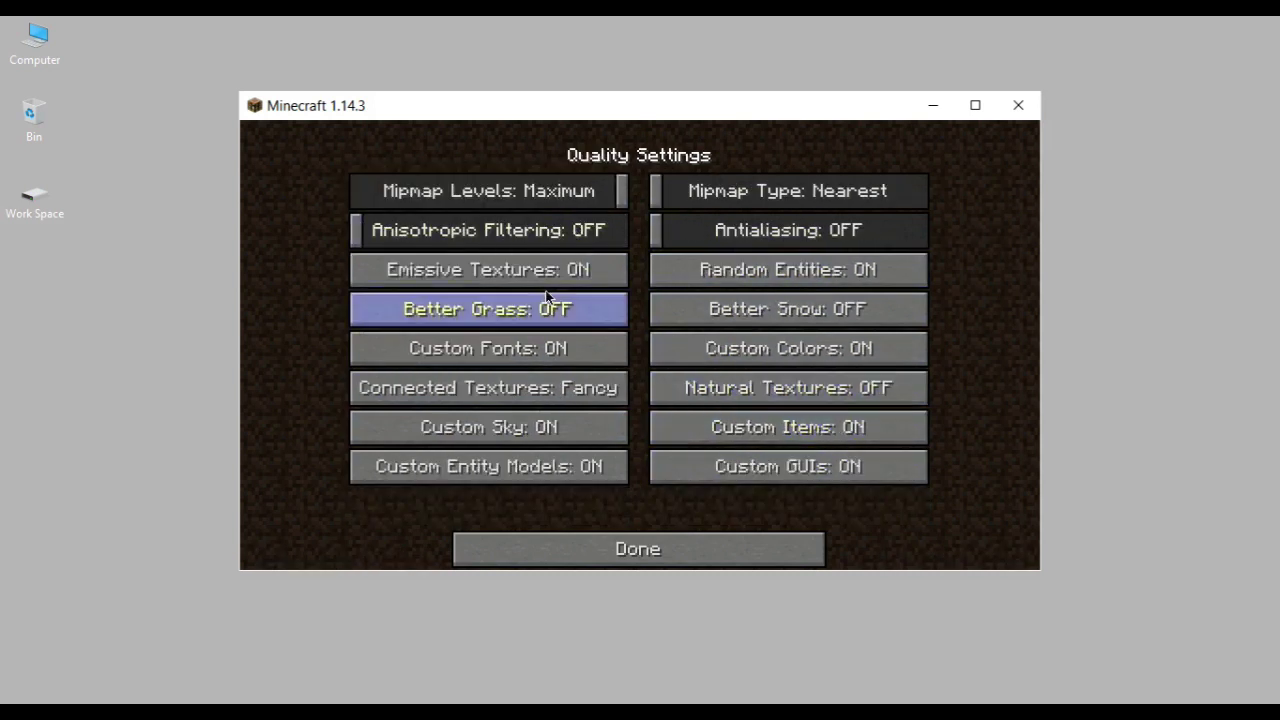
pyautogui.click(627, 549)
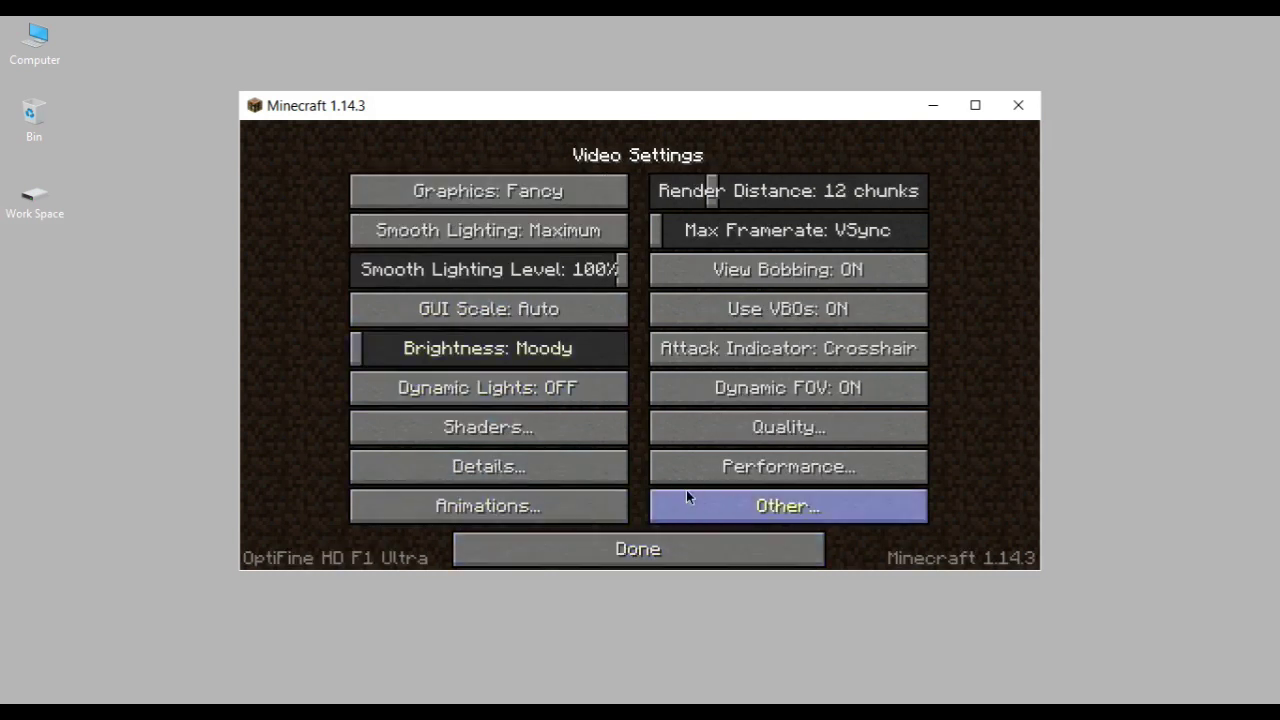